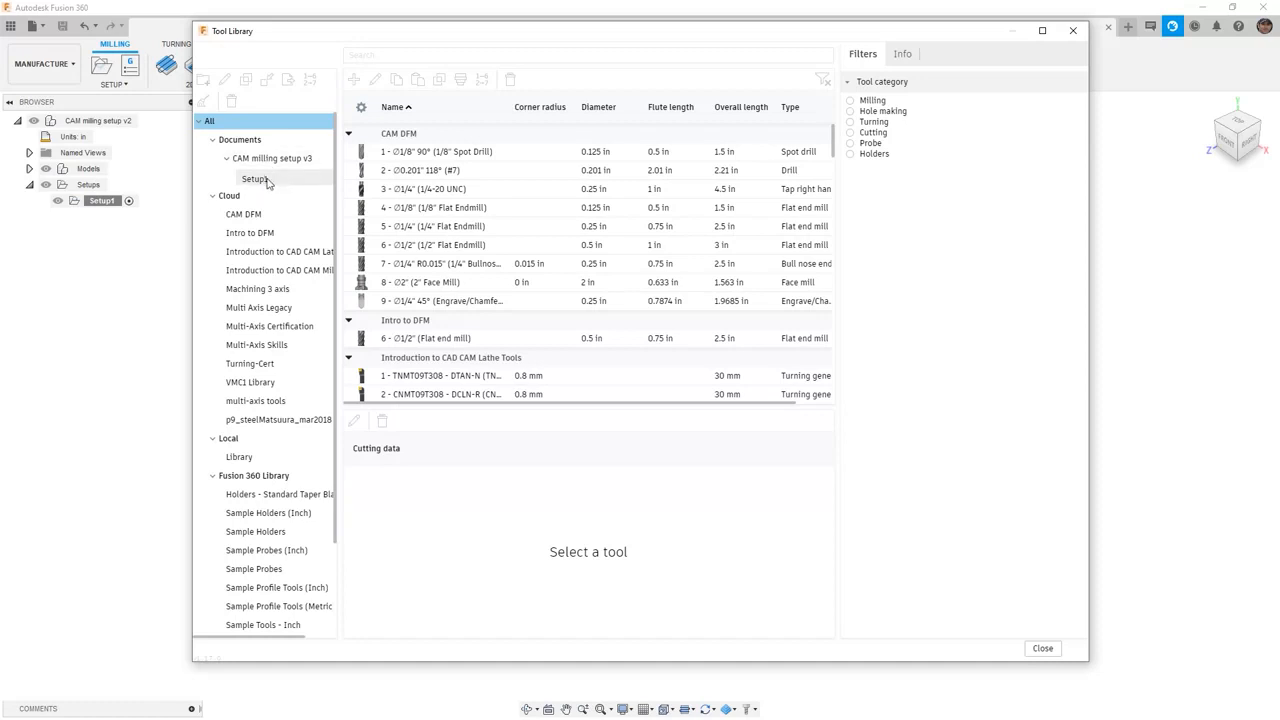
Import the PracticalCNC.tools library from the 03 Lesson 3 folder into the cloud tool libraries.
{"action": "left_click", "coordinate": [266, 182]}
{"action": "left_click", "coordinate": [266, 182]}
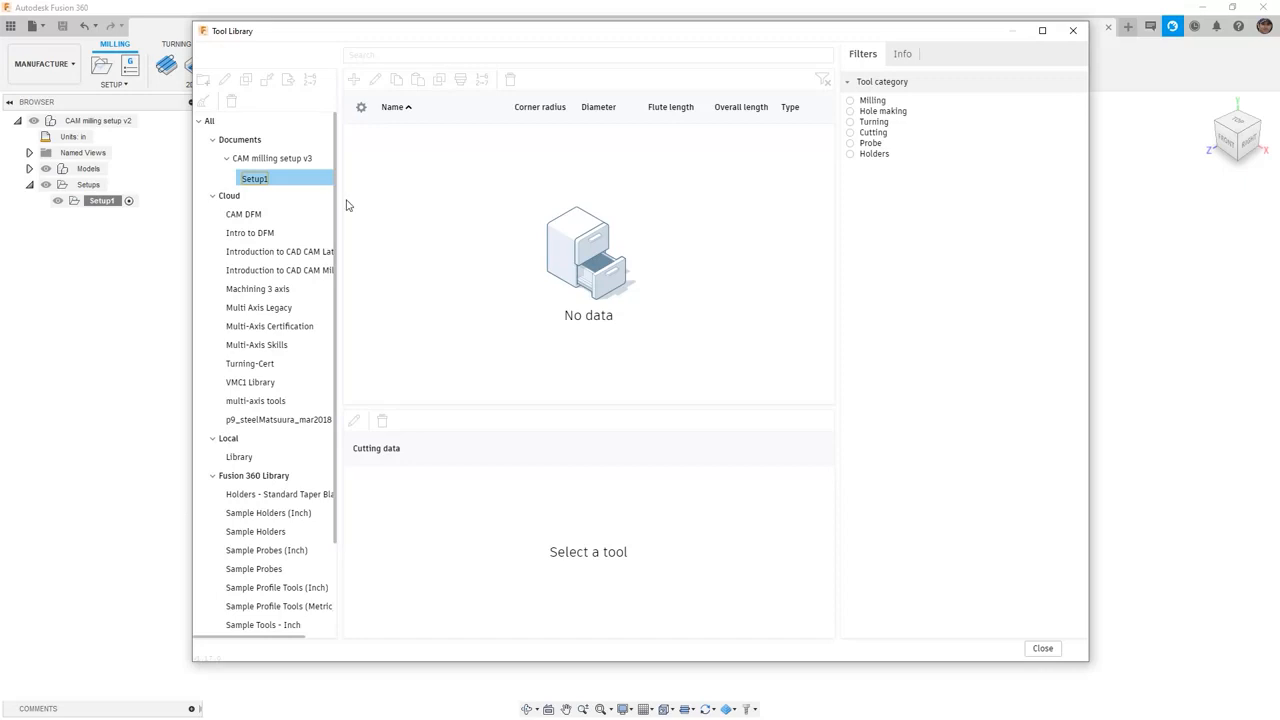
{"action": "left_click", "coordinate": [241, 198]}
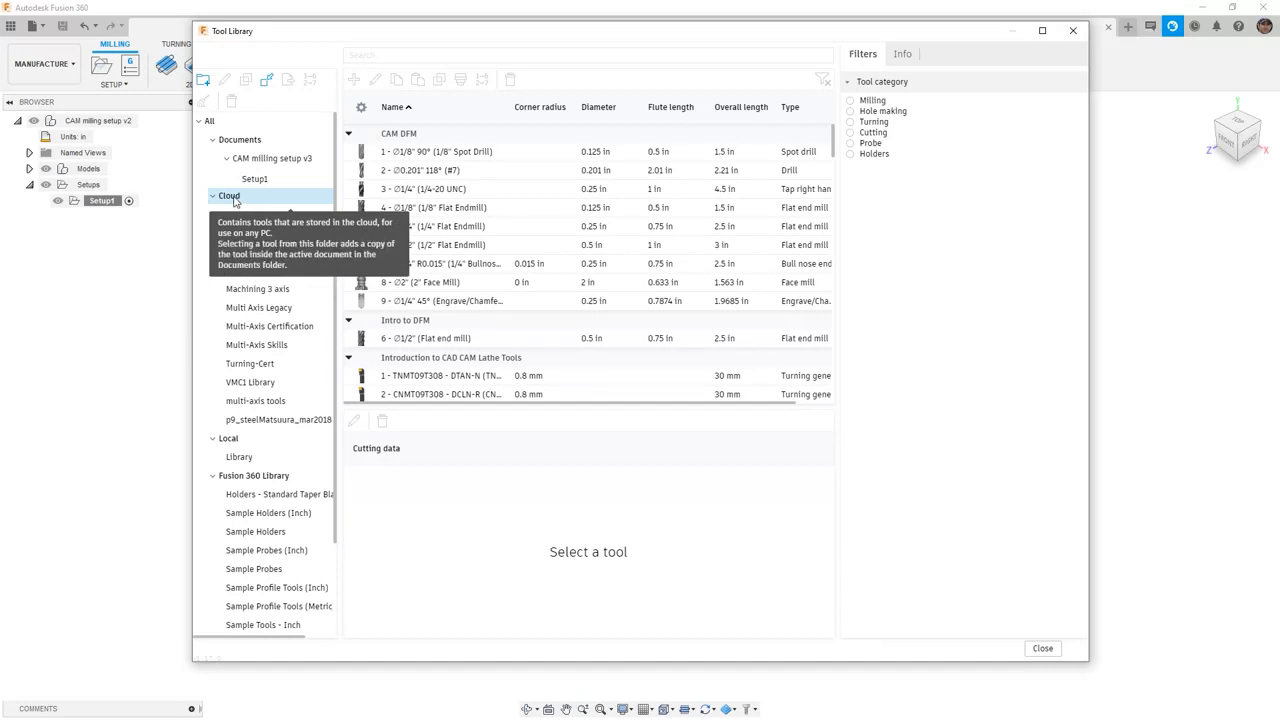
{"action": "right_click", "coordinate": [234, 199]}
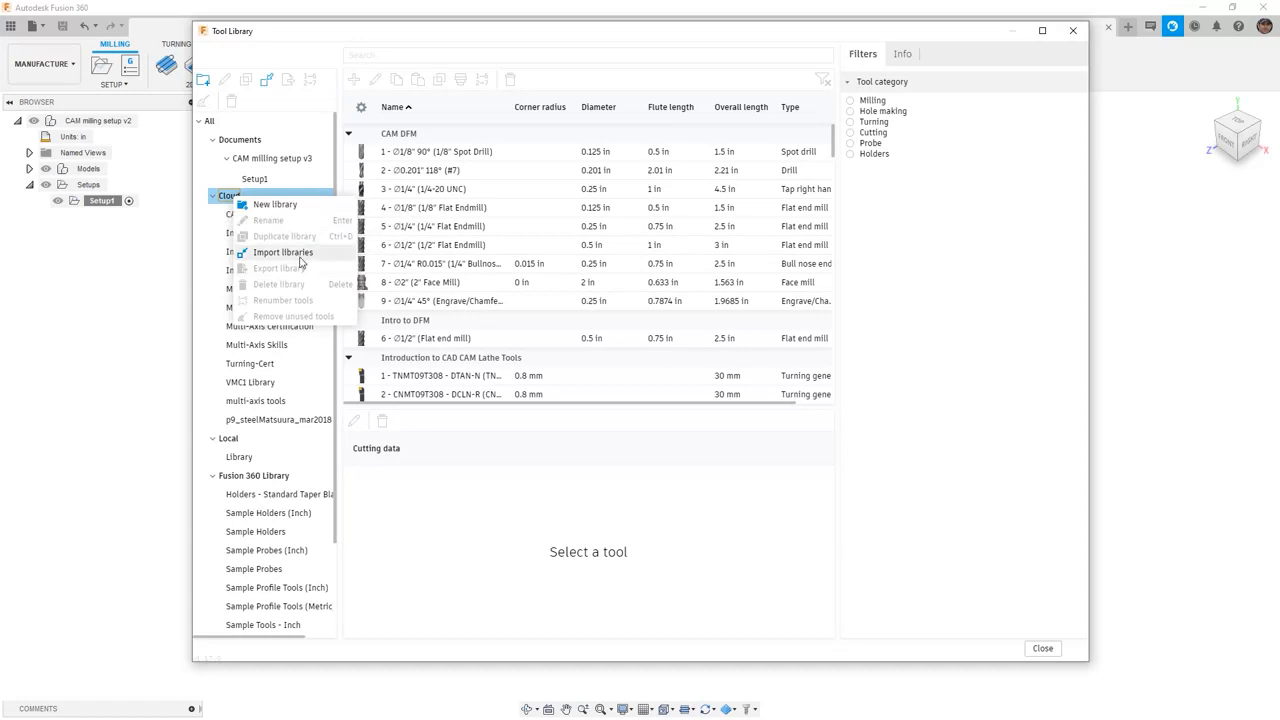
{"action": "left_click", "coordinate": [300, 258]}
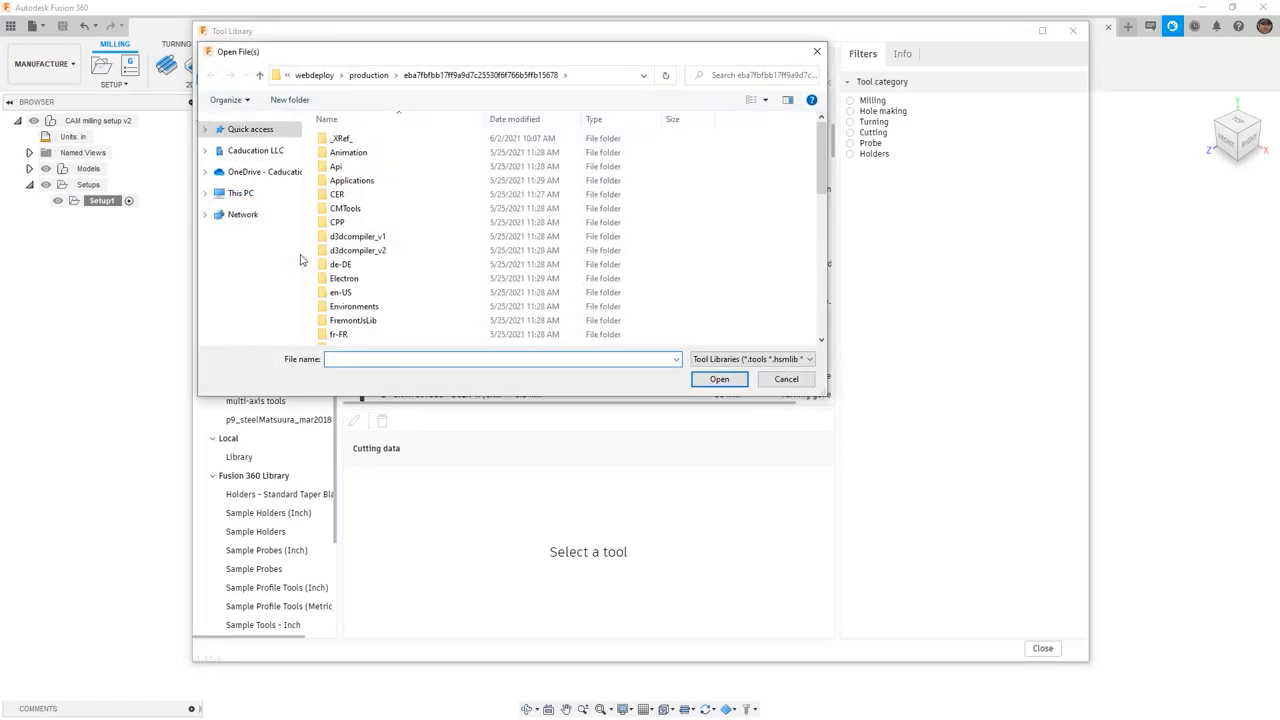
{"action": "left_click", "coordinate": [350, 143]}
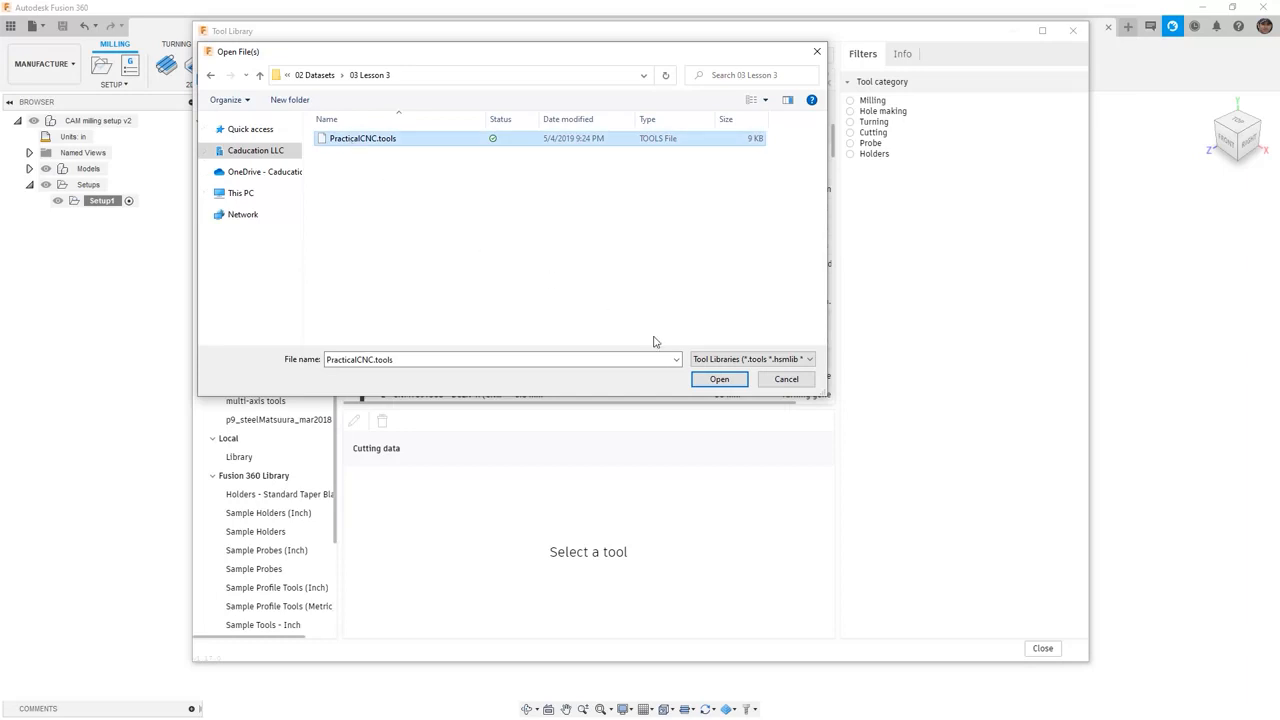
{"action": "left_click", "coordinate": [719, 379]}
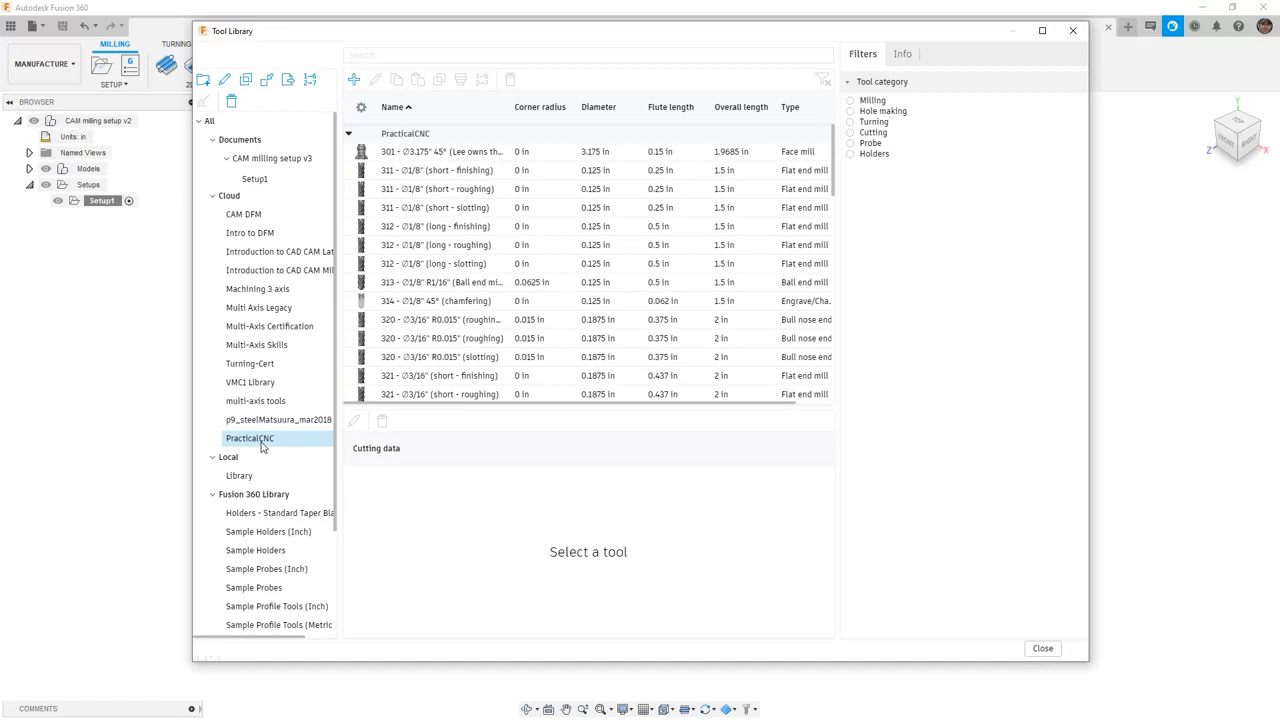
Browse the tools in the PracticalCNC library and inspect the details of the 1/8 in 45° chamfering tool, then close the library.
{"action": "scroll", "coordinate": [485, 250], "scroll_direction": "down", "scroll_amount": 3}
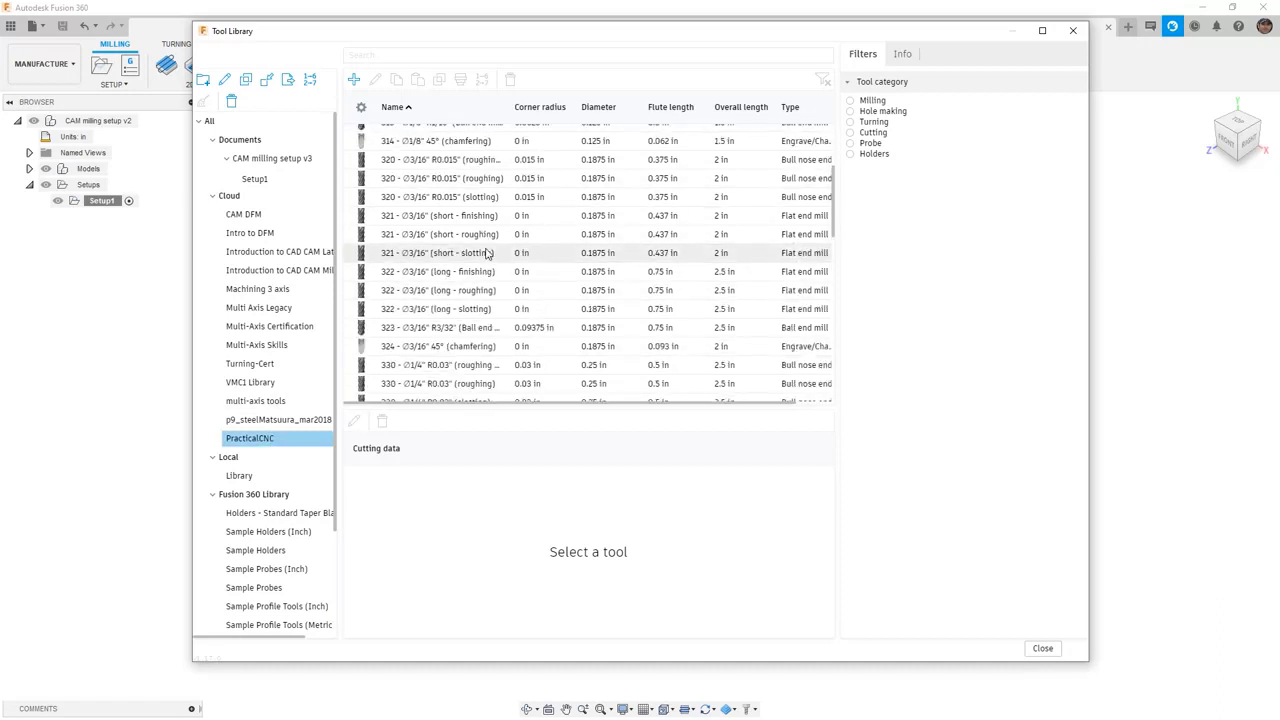
{"action": "scroll", "coordinate": [487, 253], "scroll_direction": "up", "scroll_amount": 3}
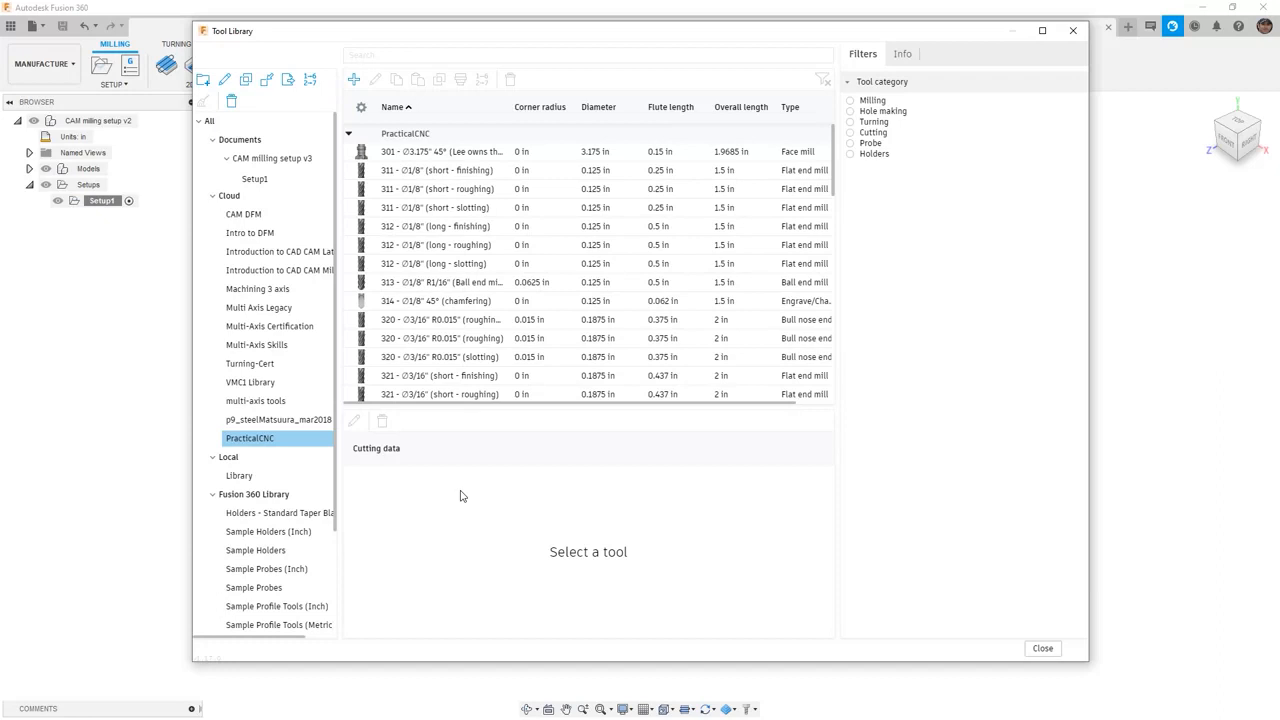
{"action": "left_click", "coordinate": [453, 303]}
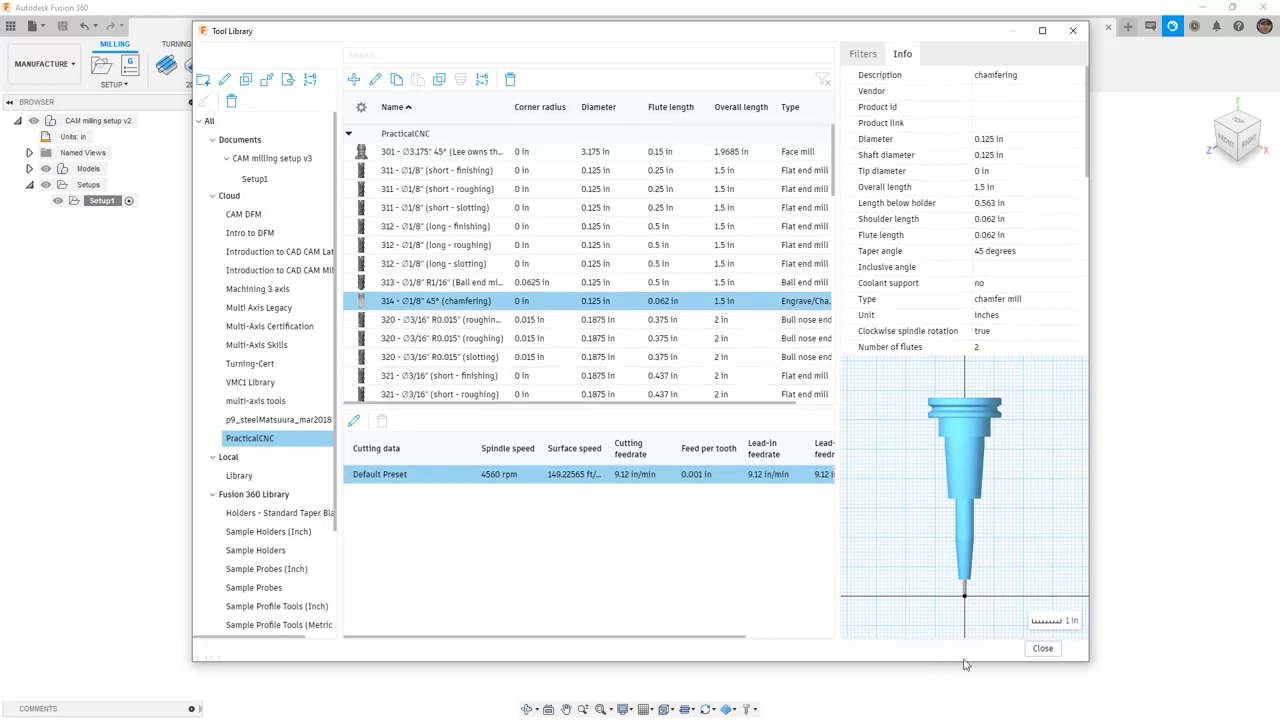
{"action": "left_click", "coordinate": [1045, 650]}
Measure the outer and inner circular edges of the countersunk hole nearest the pocket.
{"action": "left_click", "coordinate": [883, 65]}
{"action": "scroll", "coordinate": [717, 311], "scroll_direction": "up", "scroll_amount": 6}
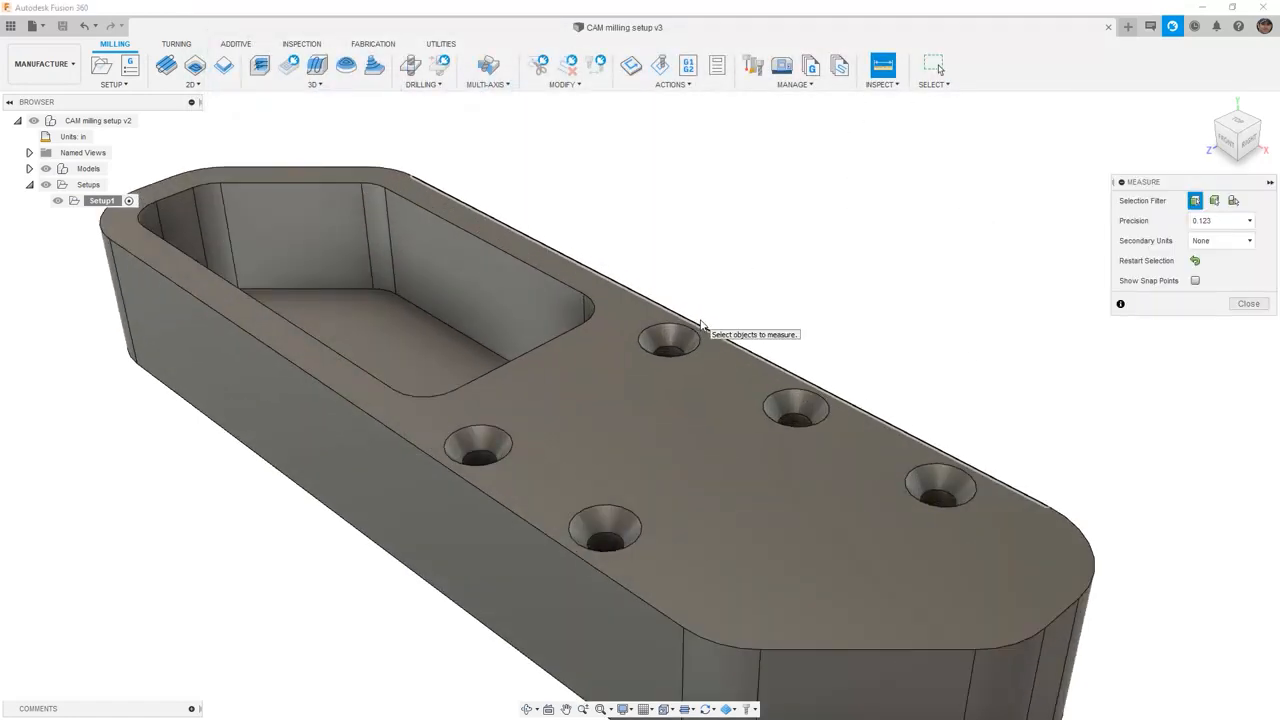
{"action": "left_click", "coordinate": [703, 349]}
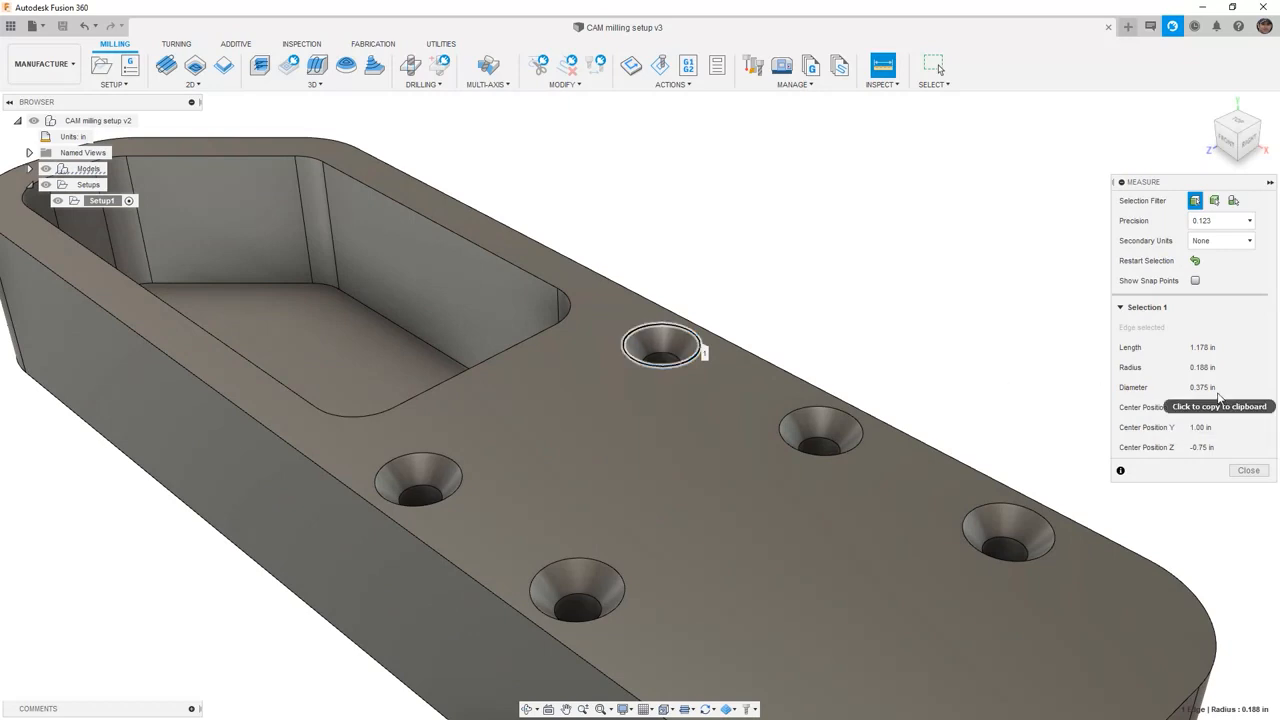
{"action": "left_click", "coordinate": [970, 306]}
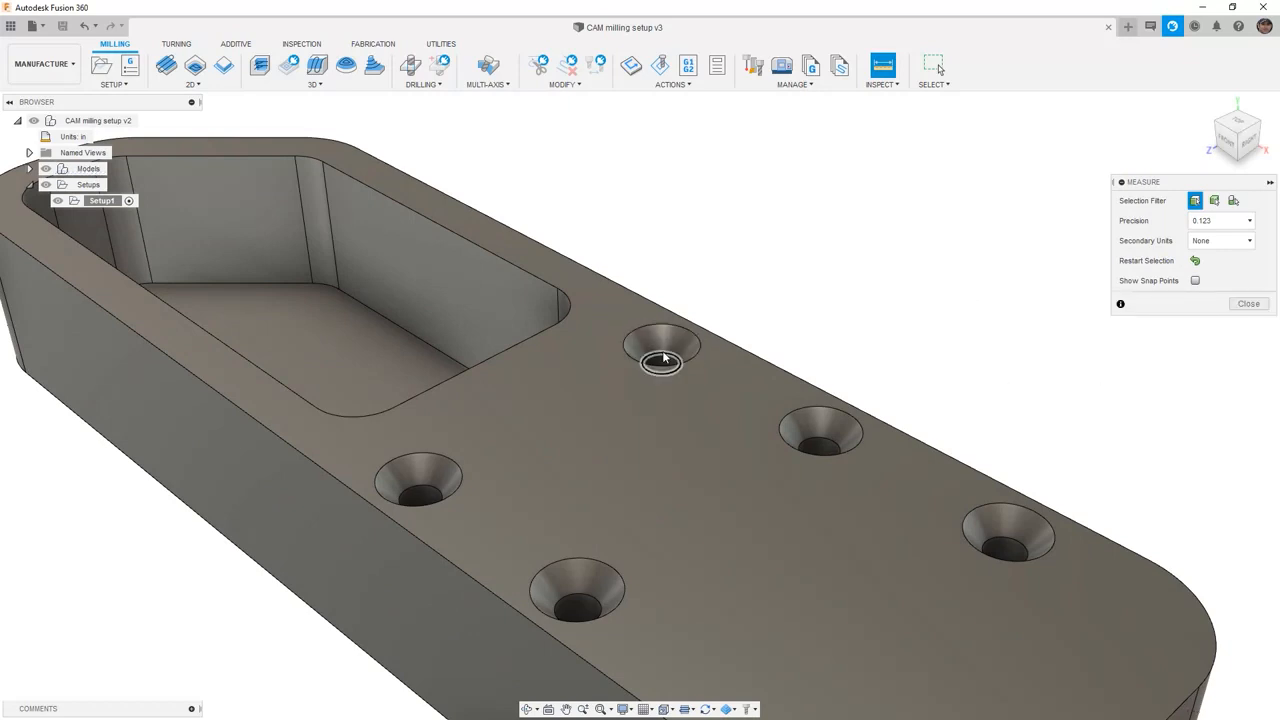
{"action": "left_click", "coordinate": [663, 358]}
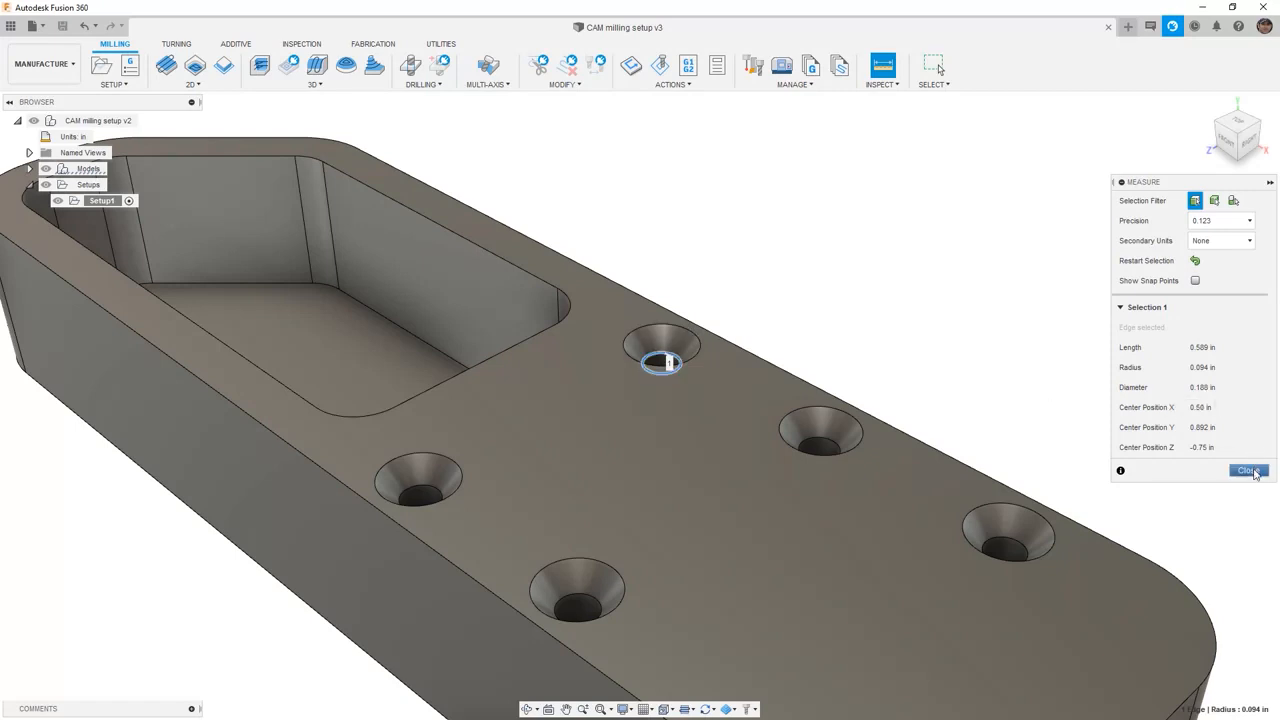
{"action": "left_click", "coordinate": [1249, 471]}
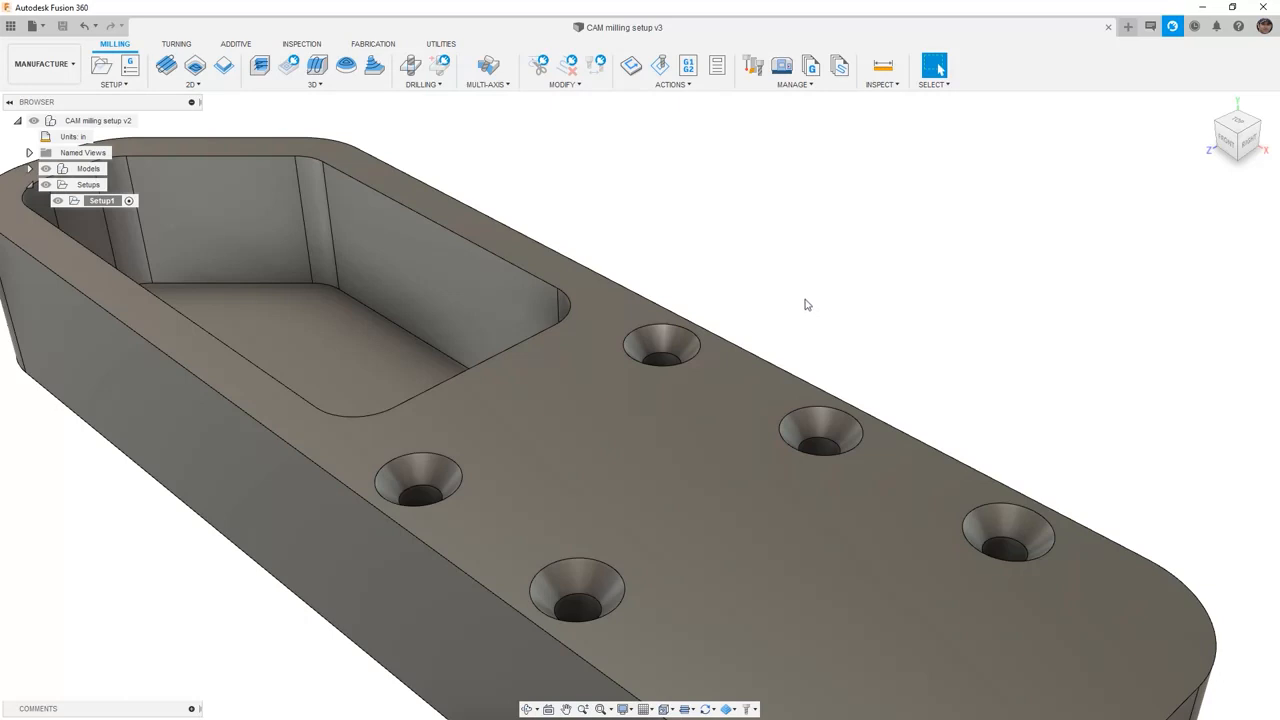
Filter the PracticalCNC tool library to hole making tools of type Counter sink.
{"action": "left_click", "coordinate": [754, 67]}
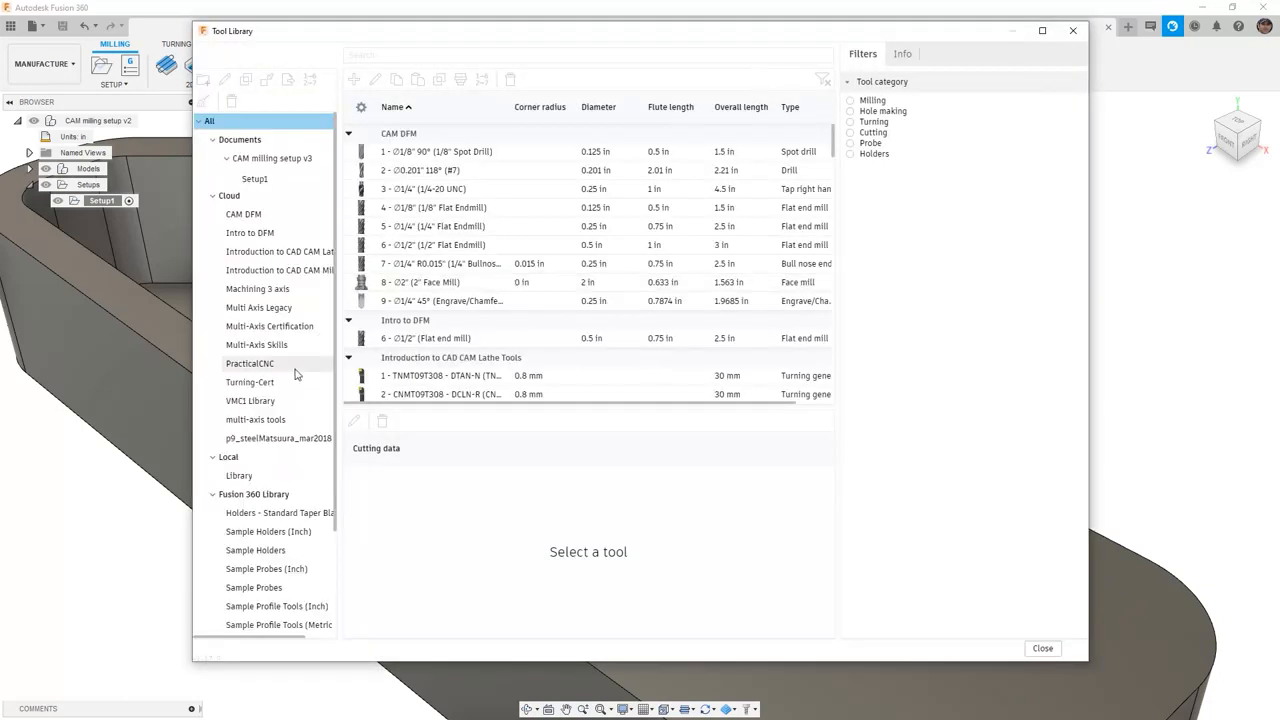
{"action": "left_click", "coordinate": [267, 366]}
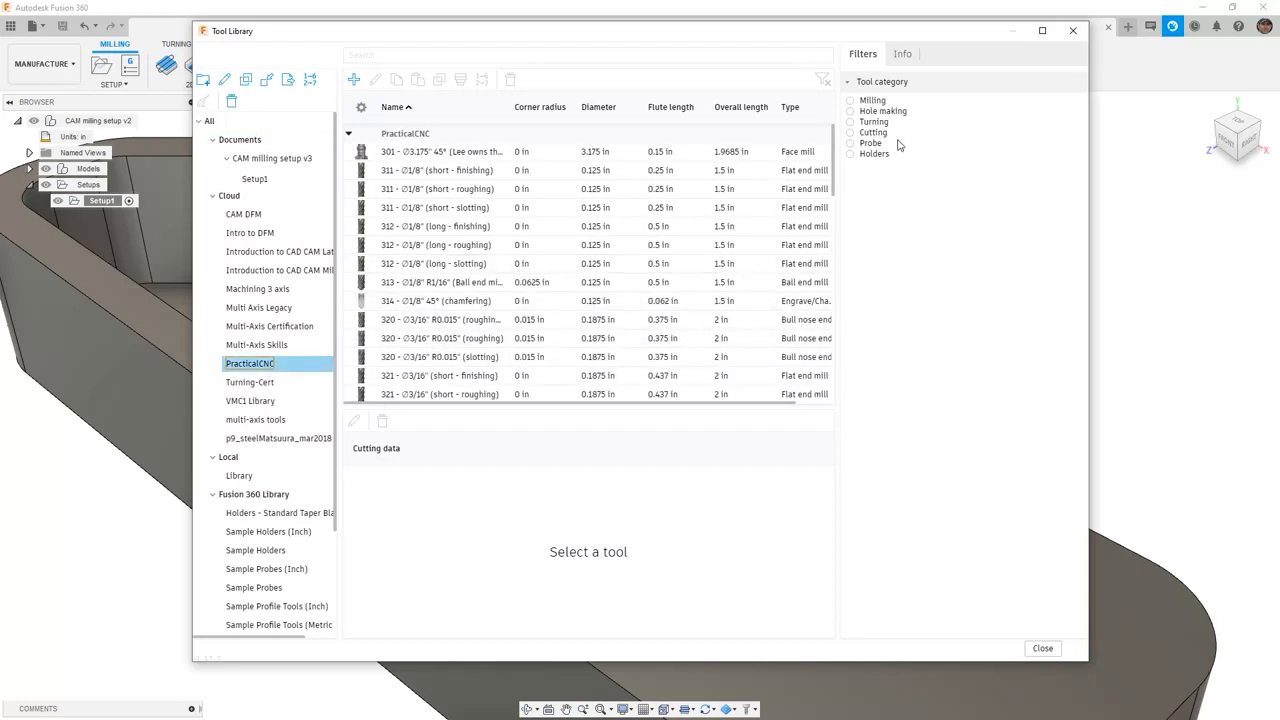
{"action": "left_click", "coordinate": [856, 111]}
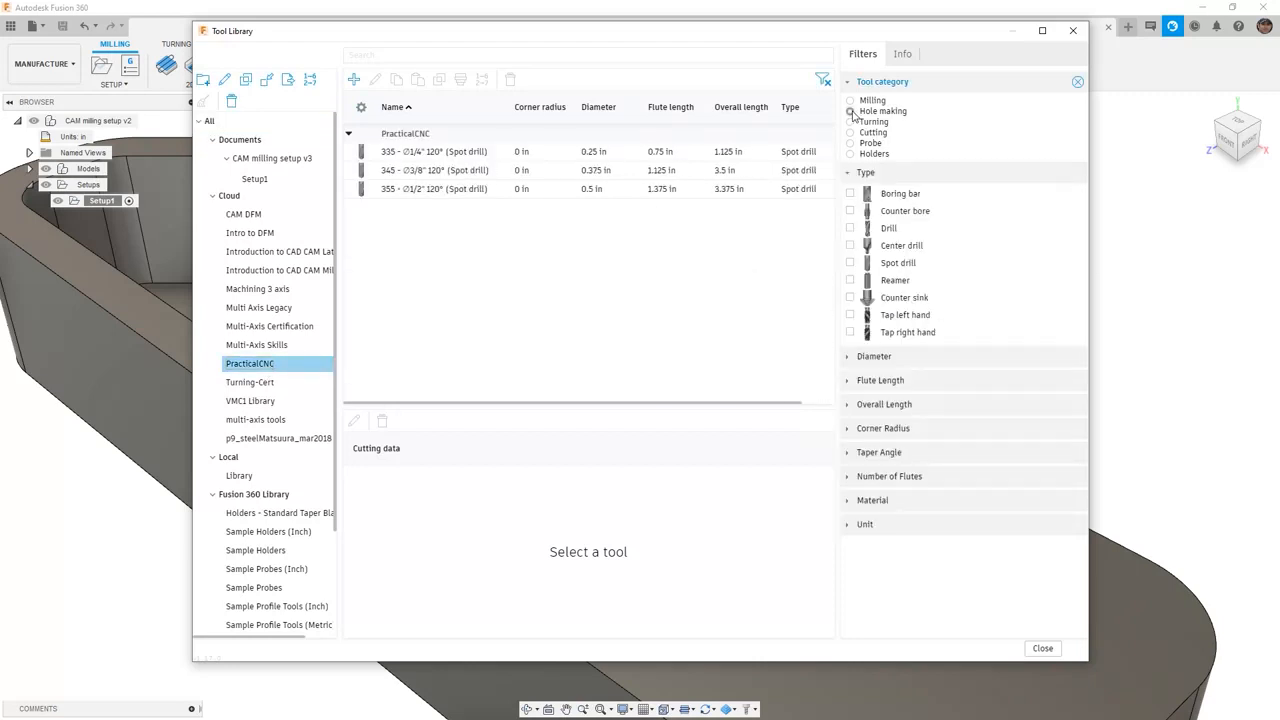
{"action": "left_click", "coordinate": [850, 297]}
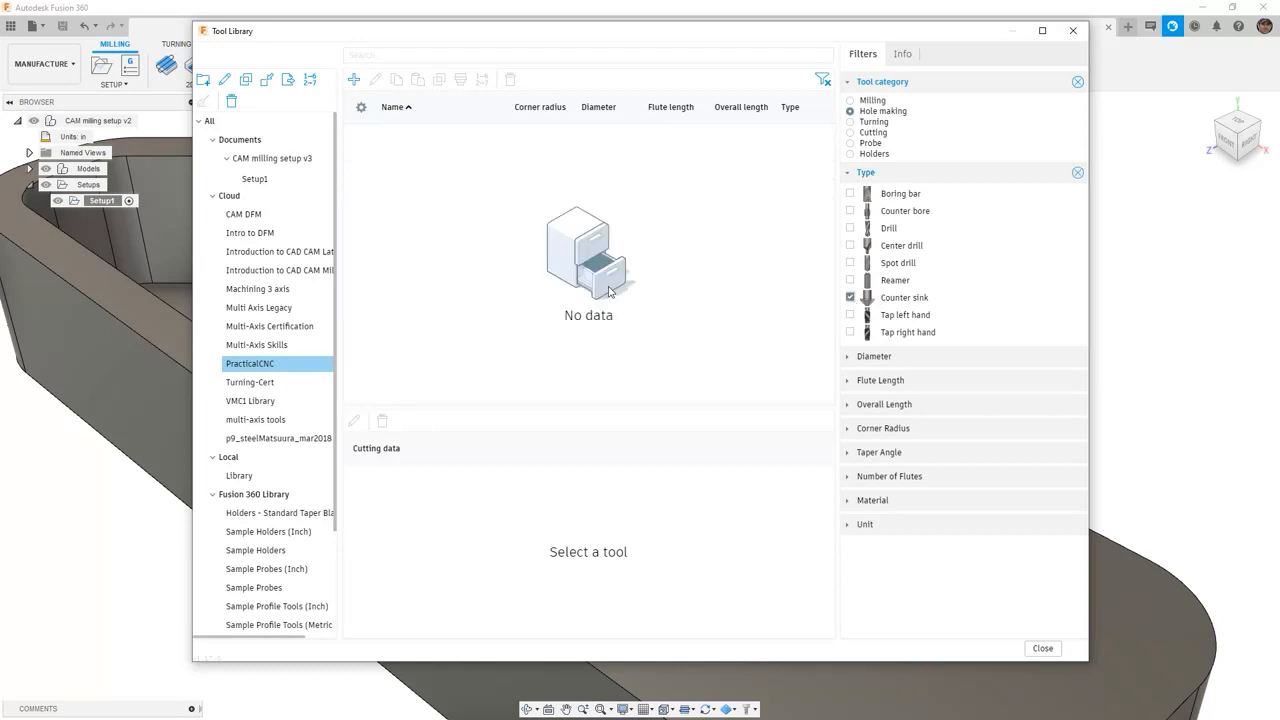
Compare the 1/2 in and 10 mm 90° countersinks in the Fusion 360 Library.
{"action": "left_click", "coordinate": [254, 494]}
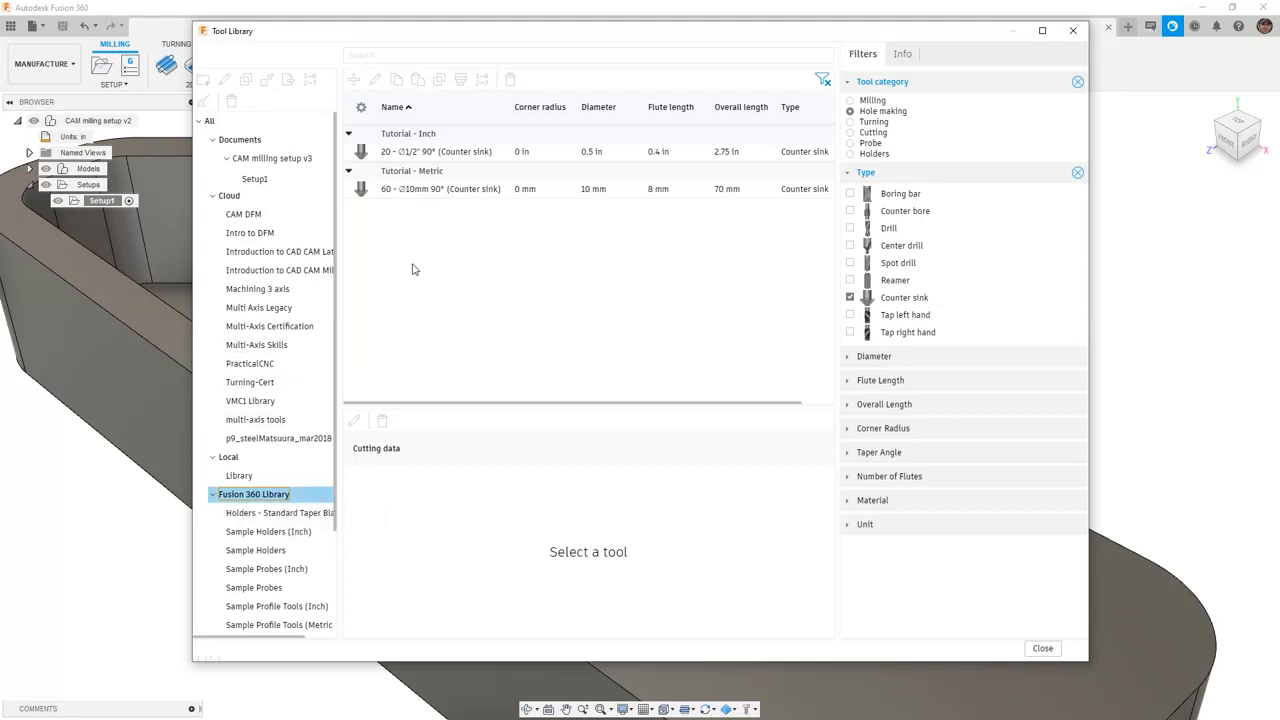
{"action": "left_click", "coordinate": [437, 150]}
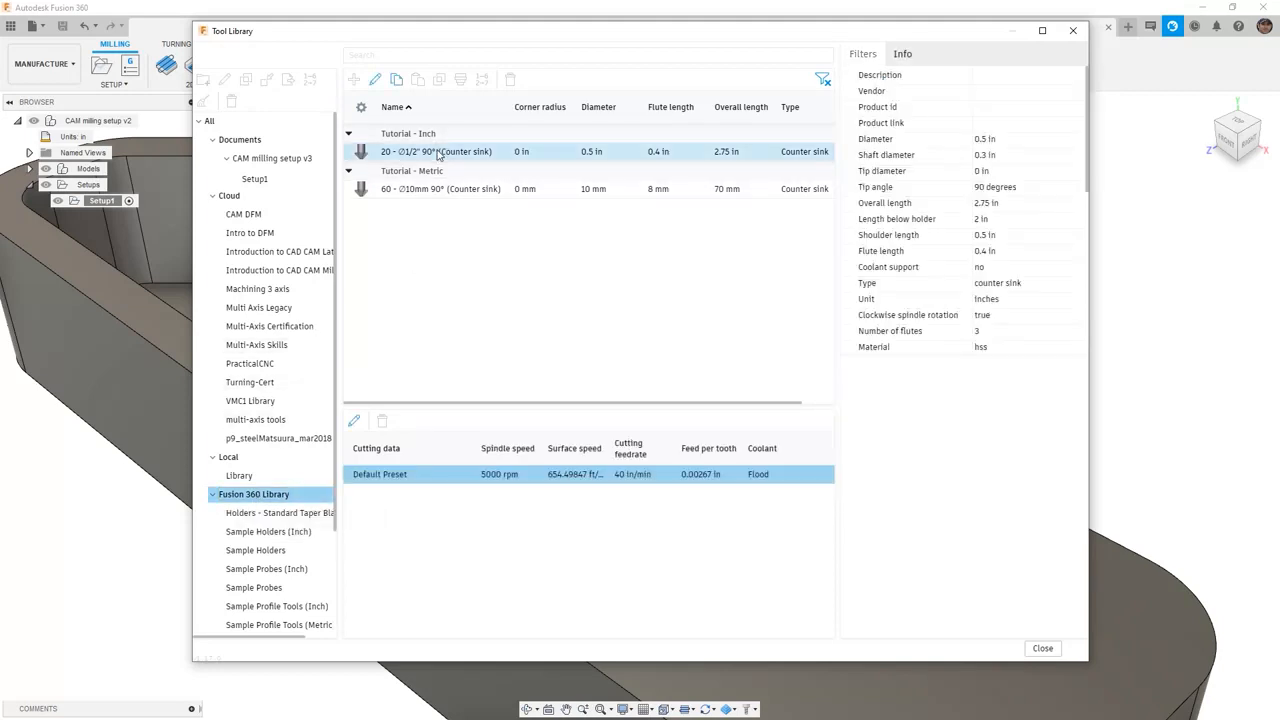
{"action": "left_click", "coordinate": [441, 191]}
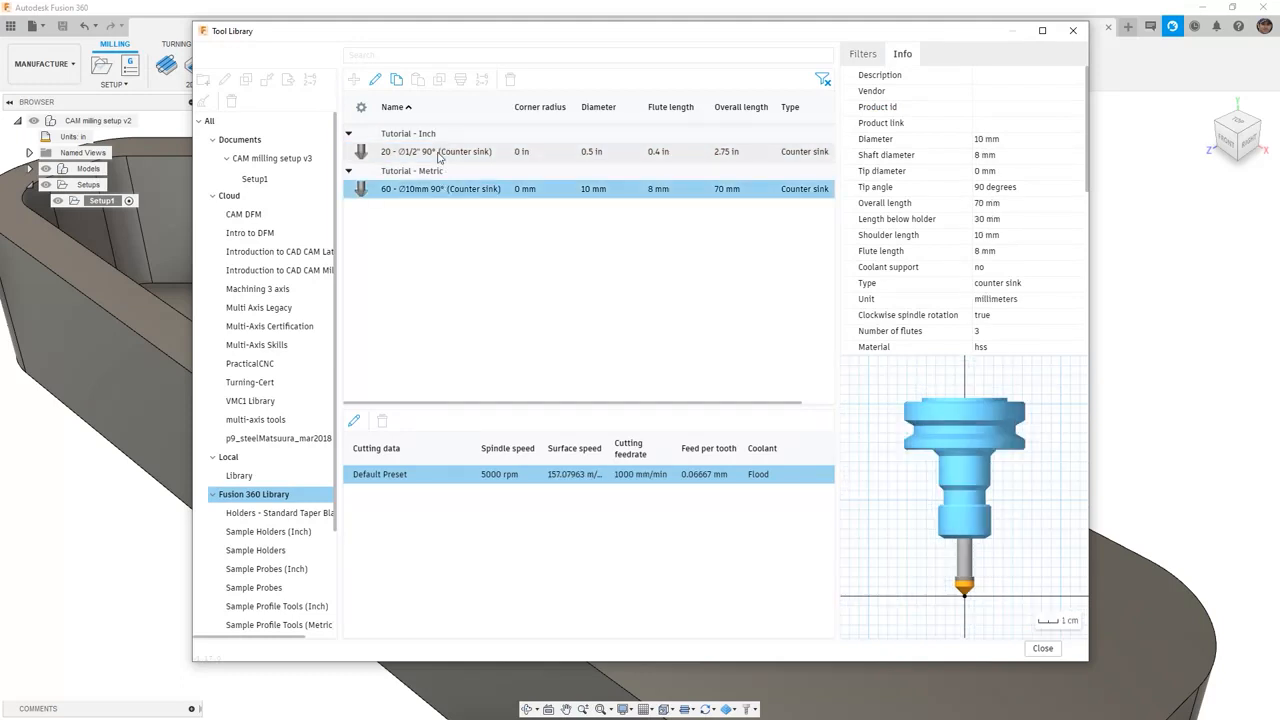
{"action": "left_click", "coordinate": [437, 152]}
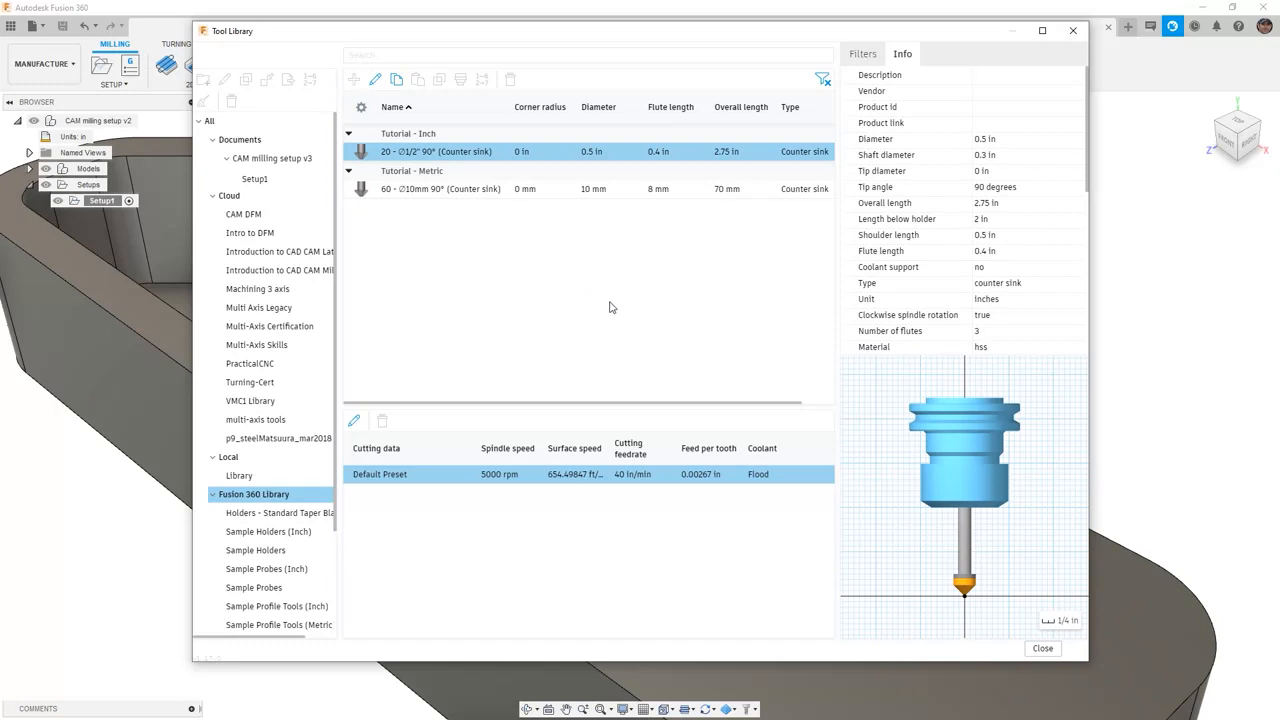
Copy the 1/2 in 90° countersink from the Fusion 360 Library into the PracticalCNC library.
{"action": "right_click", "coordinate": [457, 152]}
{"action": "left_click", "coordinate": [491, 176]}
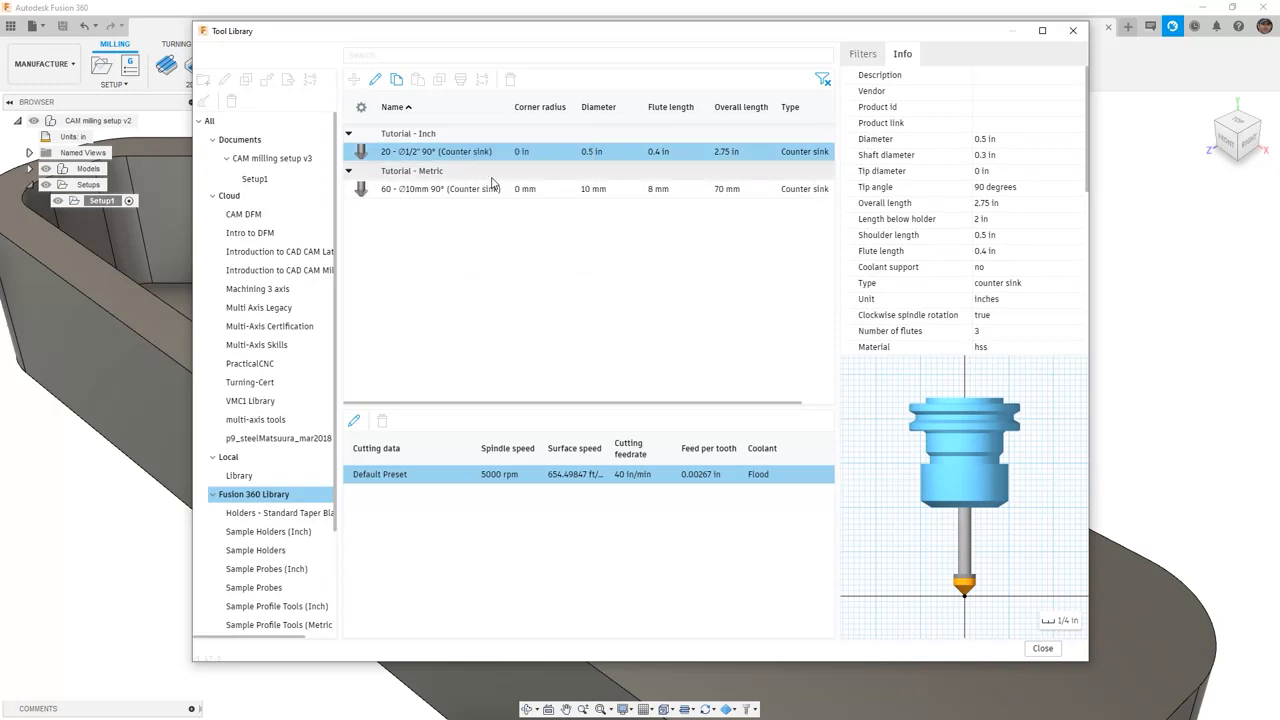
{"action": "left_click", "coordinate": [278, 364]}
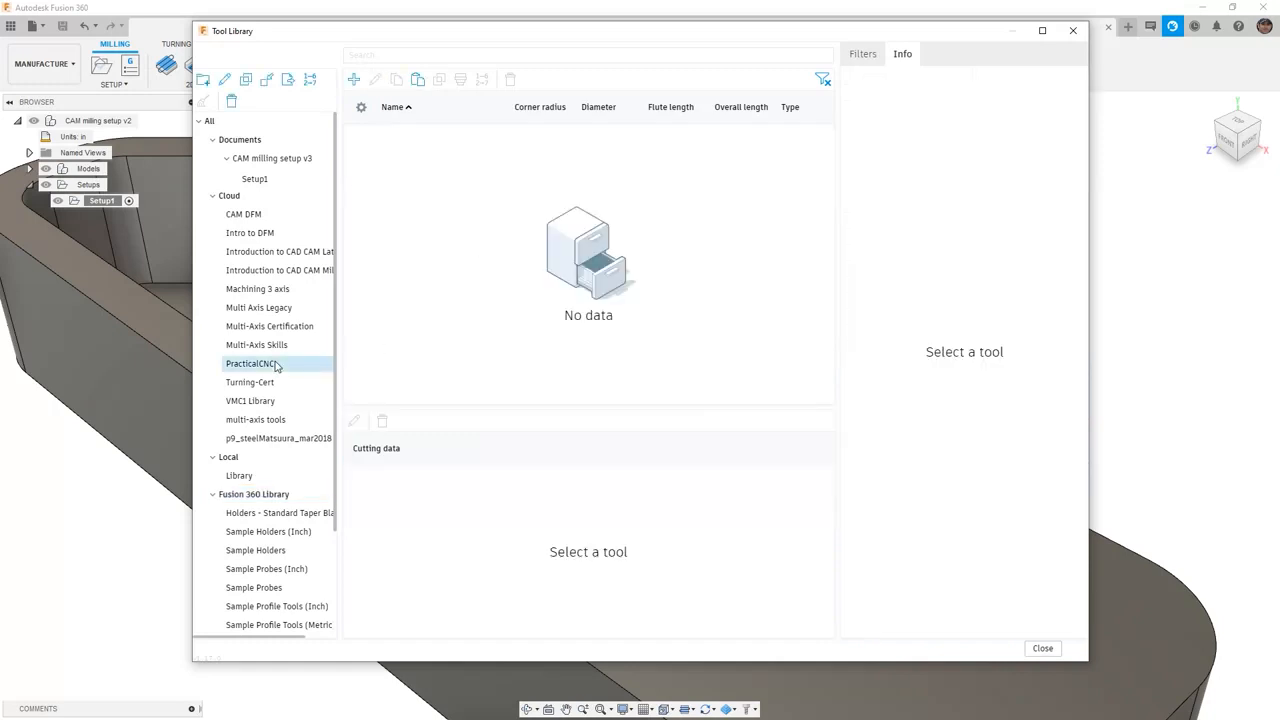
{"action": "right_click", "coordinate": [459, 212]}
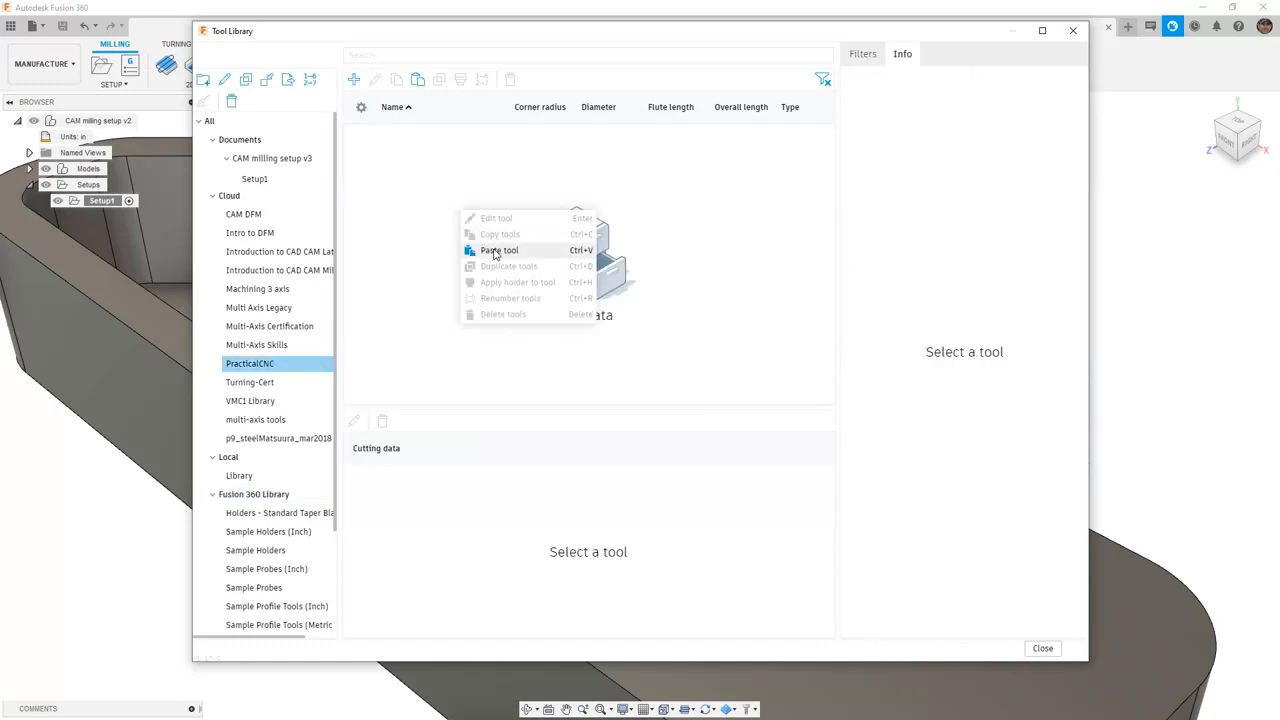
{"action": "left_click", "coordinate": [492, 251]}
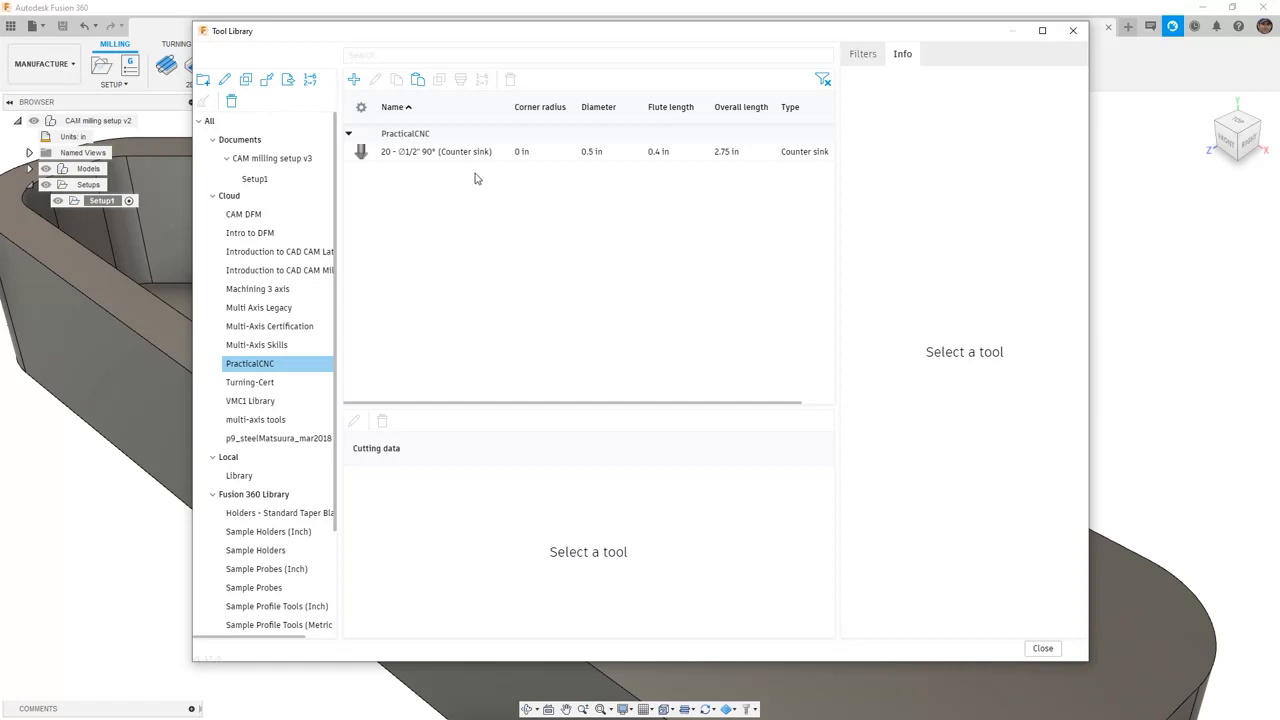
Open the copied 1/2 in countersink for editing and review the material options of its cutter.
{"action": "left_click", "coordinate": [400, 155]}
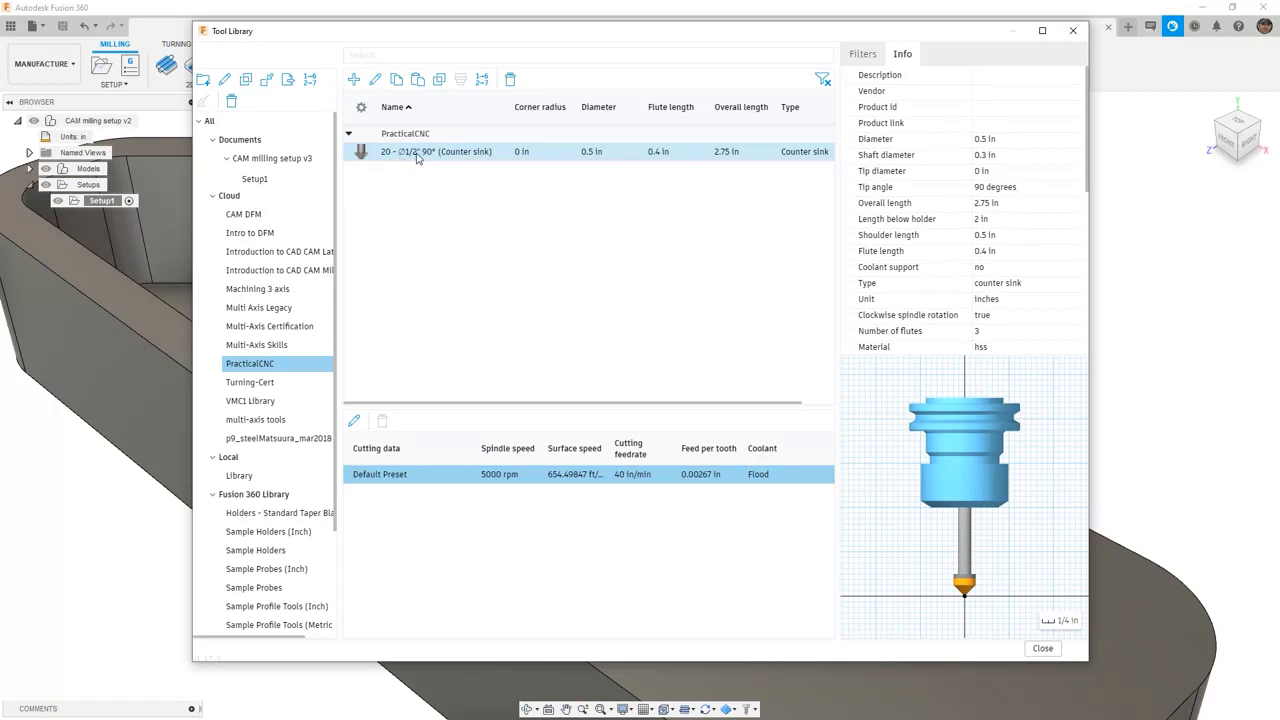
{"action": "right_click", "coordinate": [417, 157]}
{"action": "left_click", "coordinate": [441, 162]}
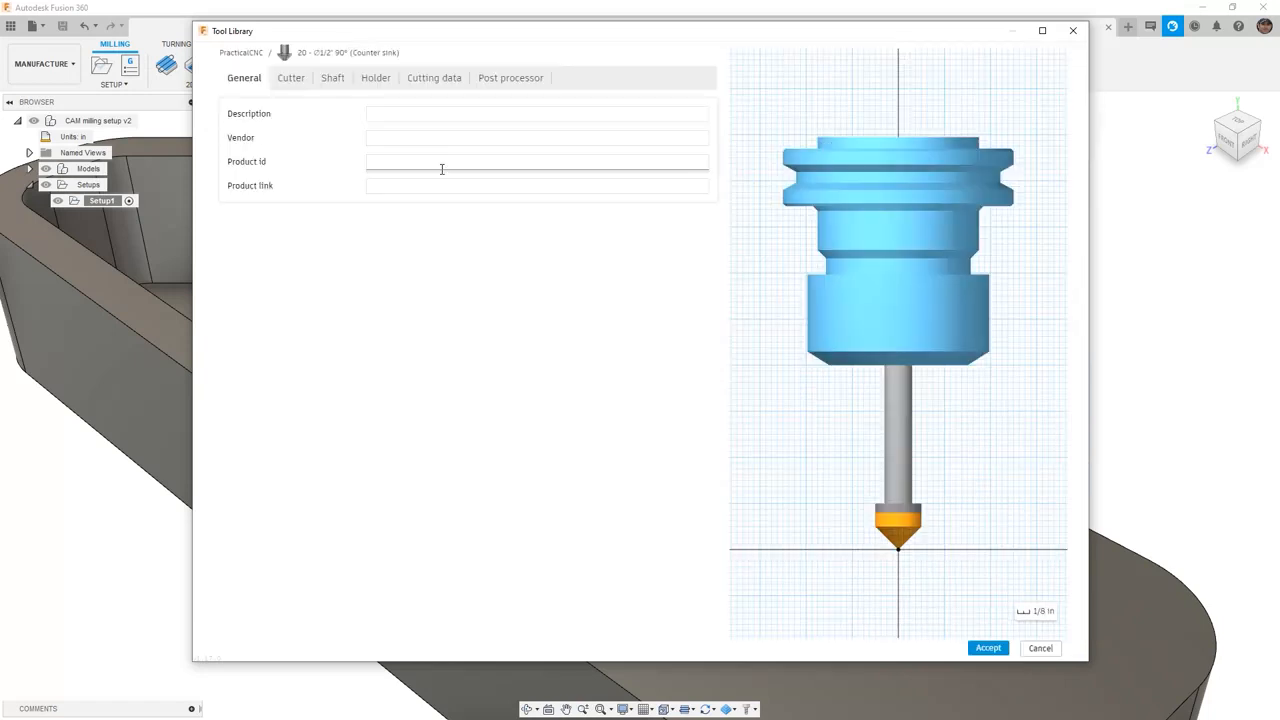
{"action": "left_click", "coordinate": [300, 80]}
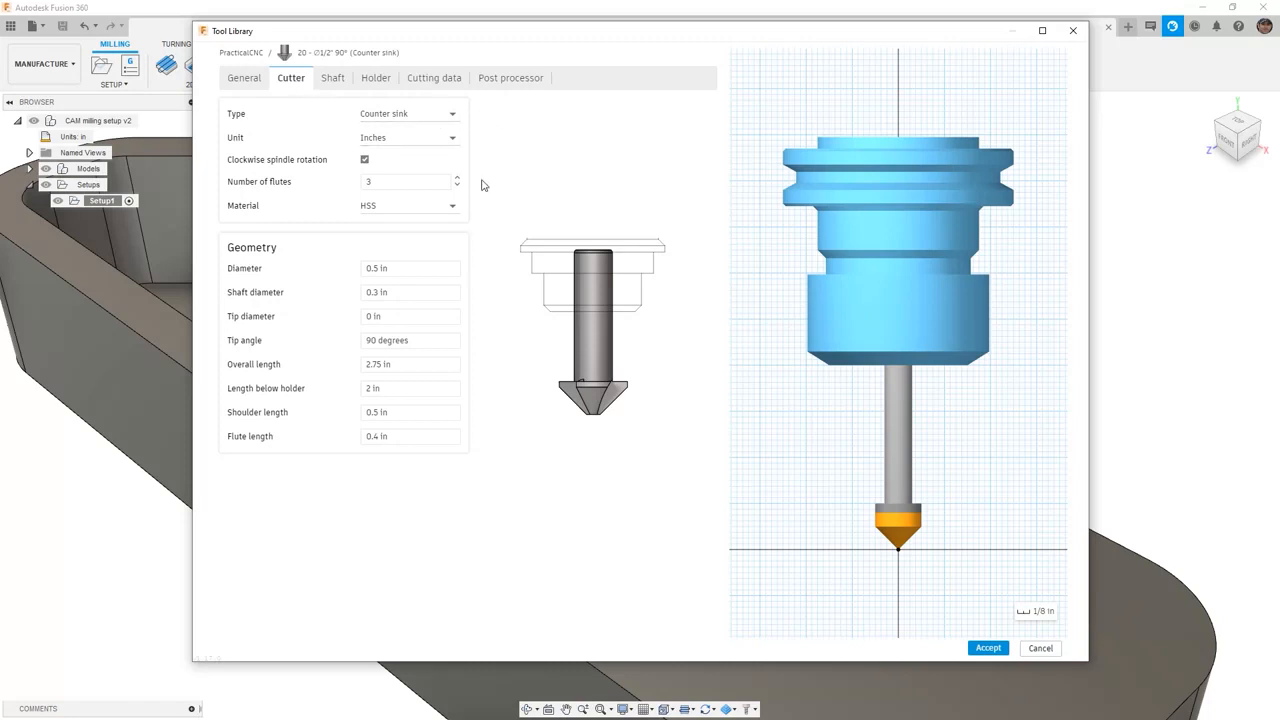
{"action": "left_click", "coordinate": [449, 208]}
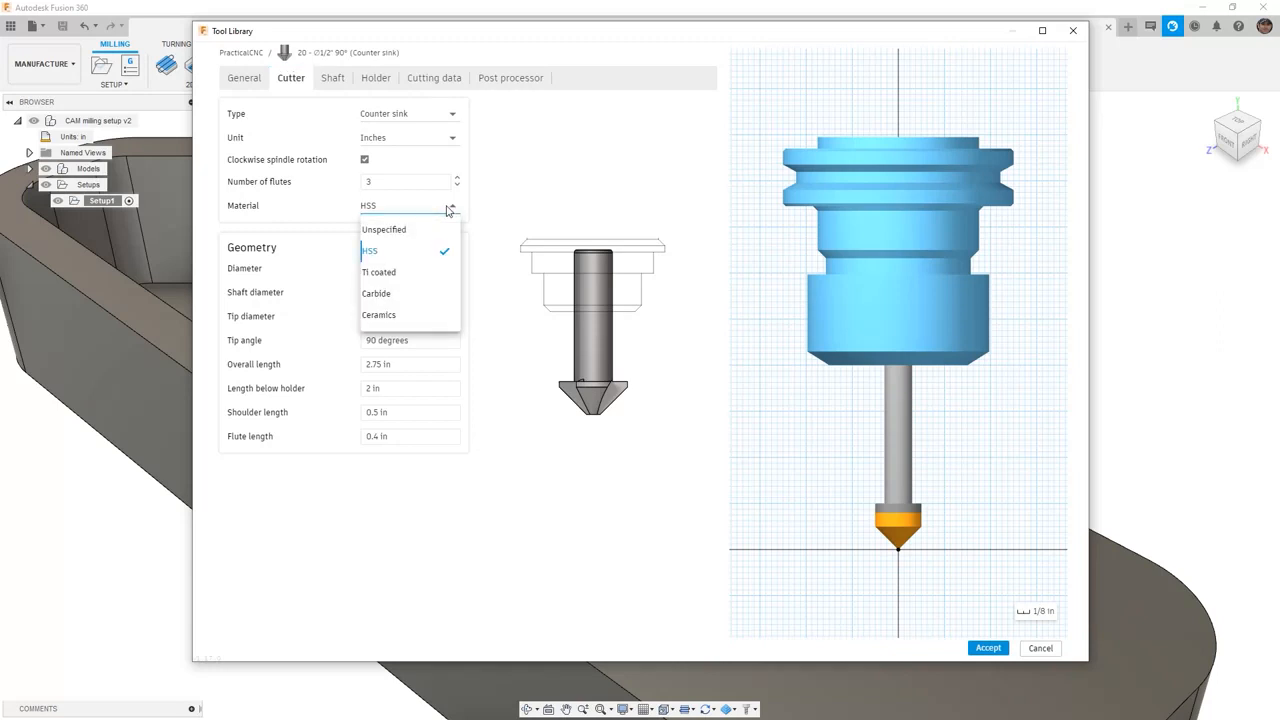
{"action": "left_click", "coordinate": [530, 210]}
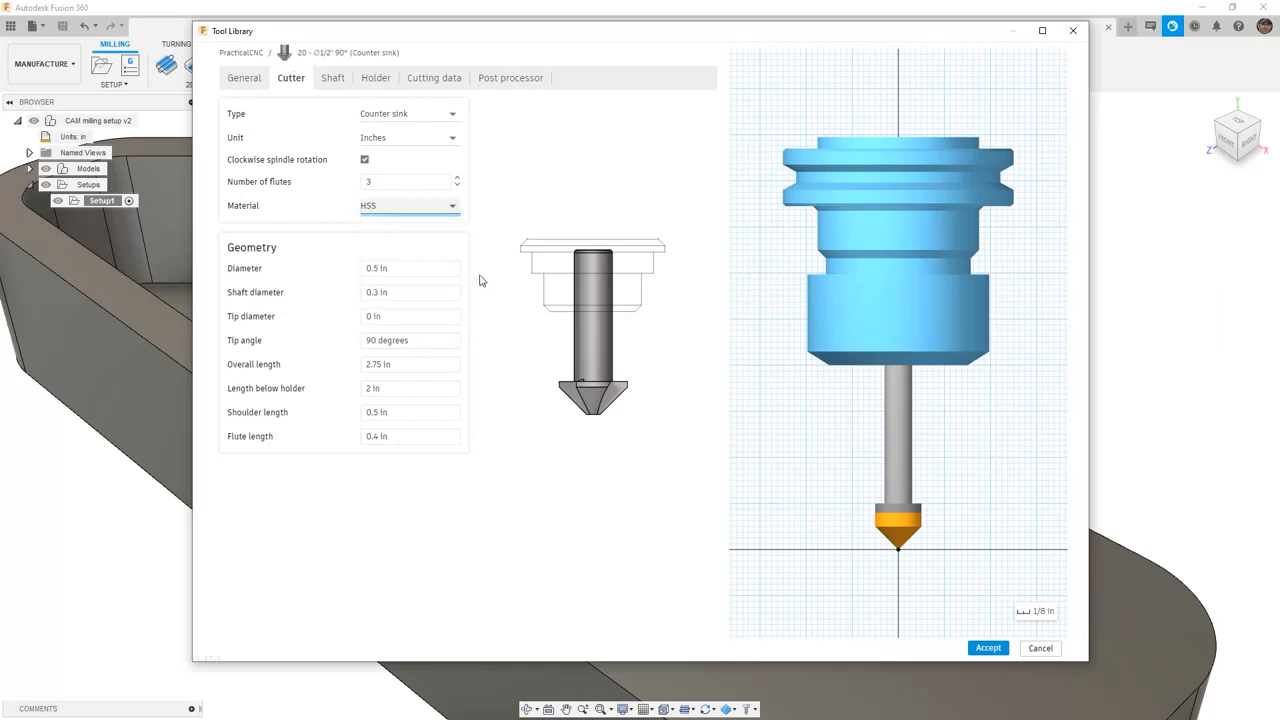
Review the copied countersink's diameter, shaft diameter and tip diameter, and set its tip angle to 82 degrees.
{"action": "left_click", "coordinate": [423, 266]}
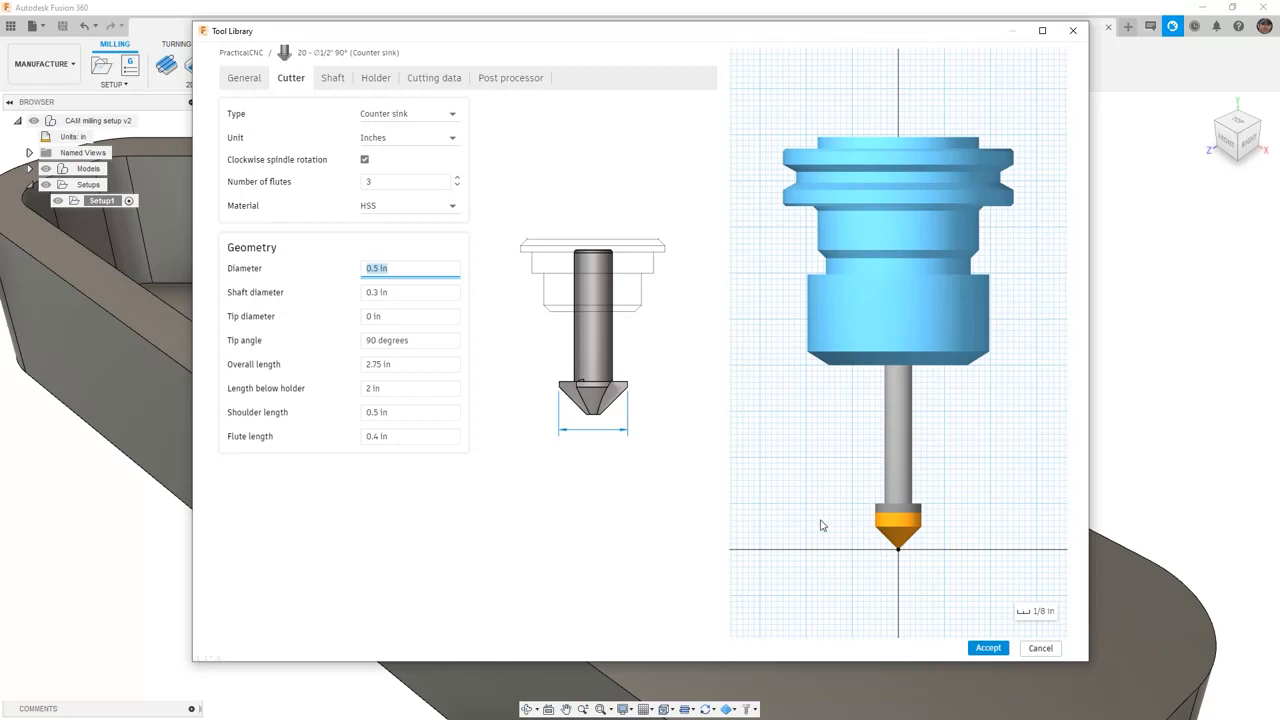
{"action": "left_click", "coordinate": [433, 295]}
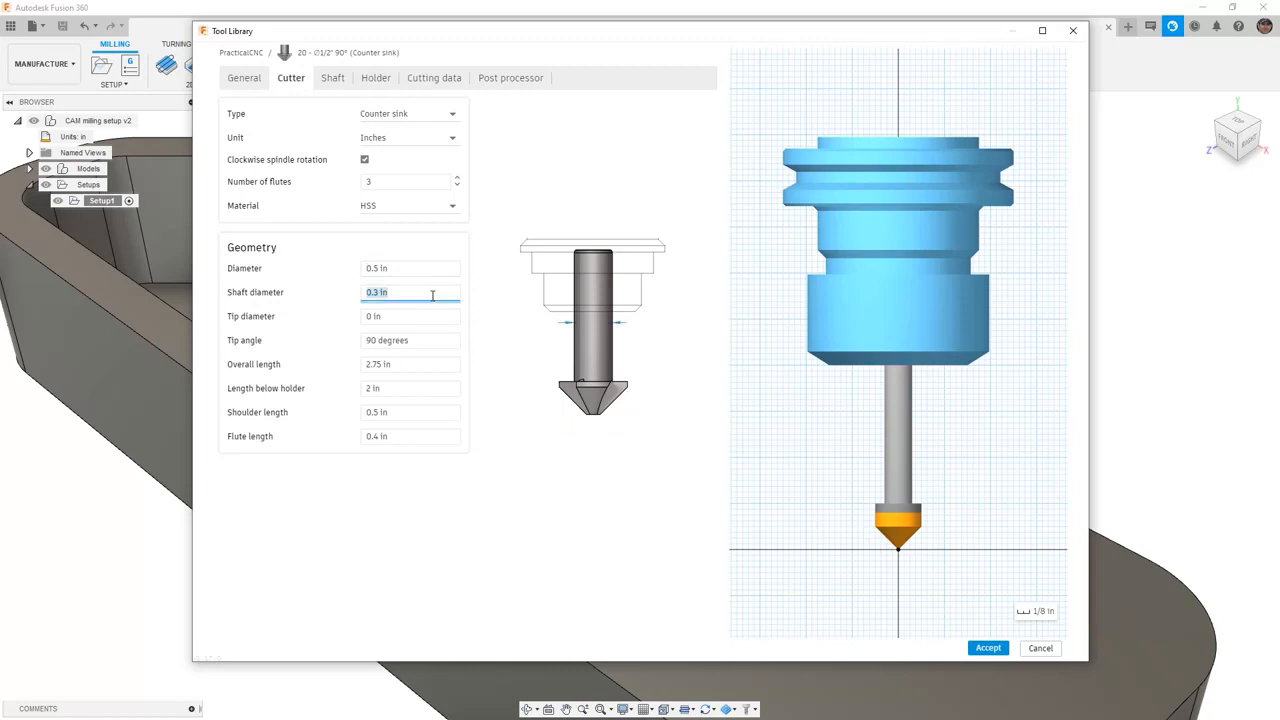
{"action": "left_click", "coordinate": [418, 315]}
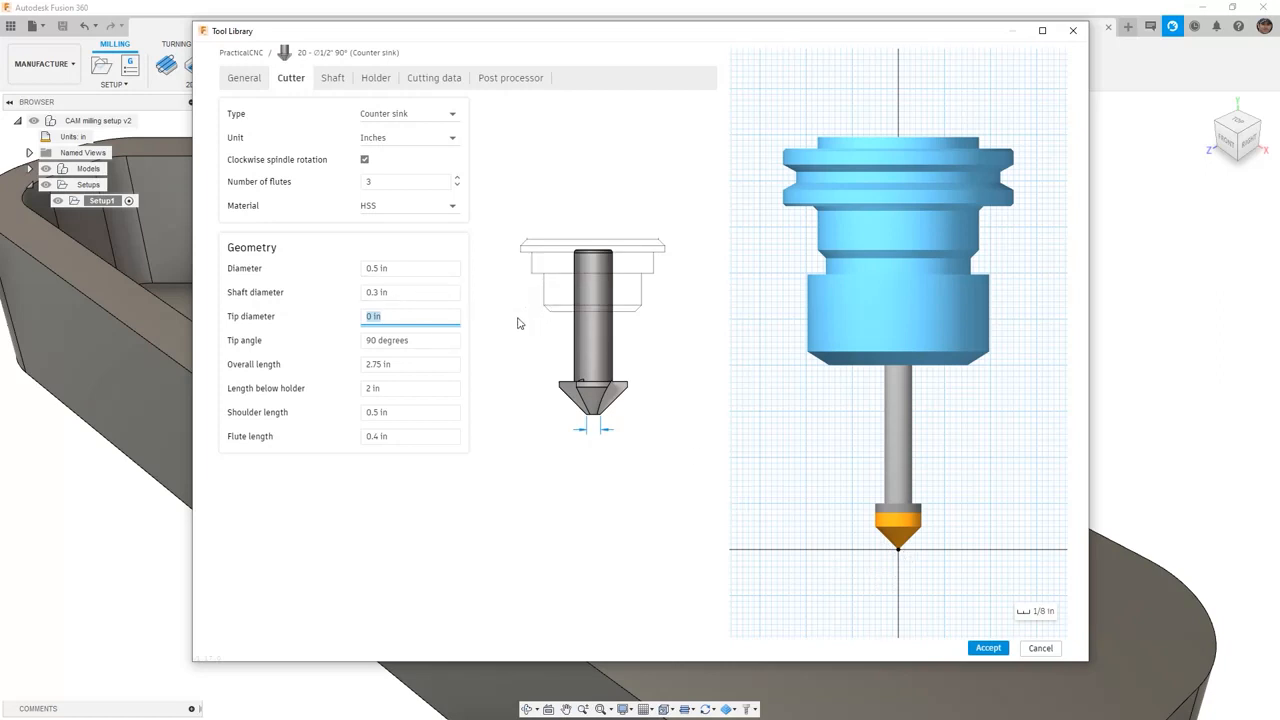
{"action": "left_click", "coordinate": [421, 341]}
{"action": "double_click", "coordinate": [421, 341]}
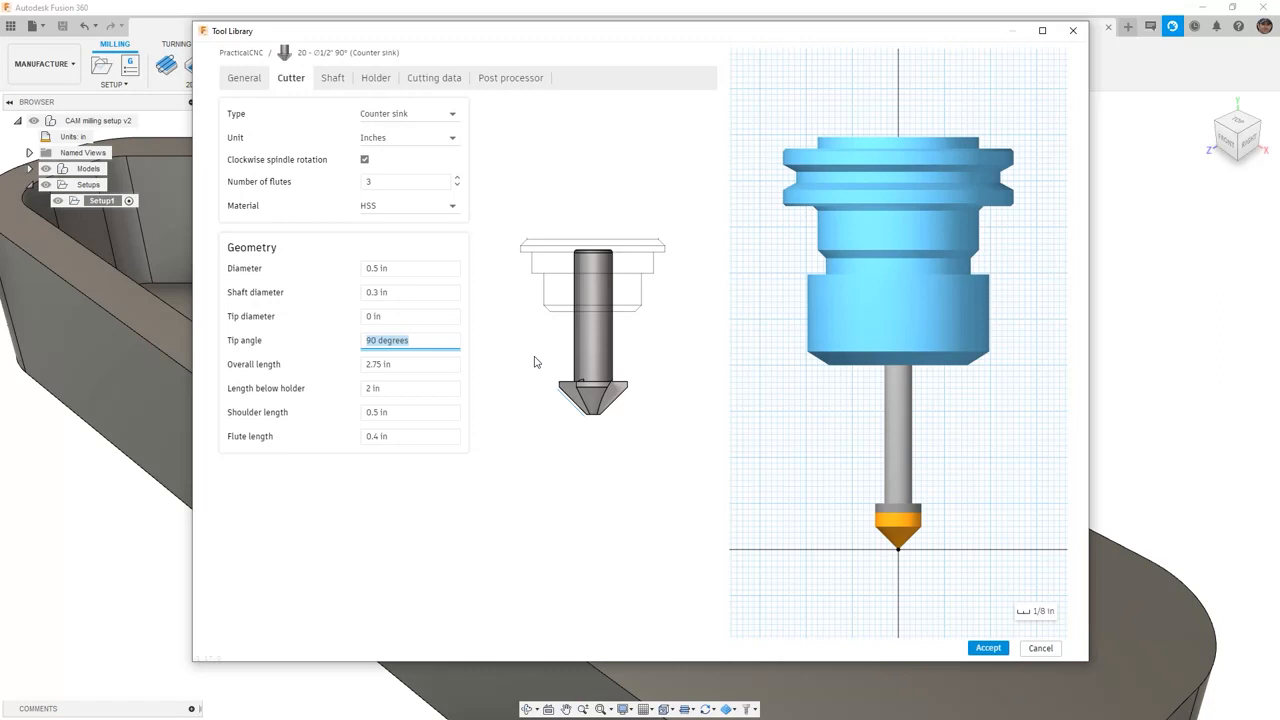
{"action": "type", "text": "82"}
Check the countersink's overall length and set its length below holder to 1 in.
{"action": "left_click", "coordinate": [438, 364]}
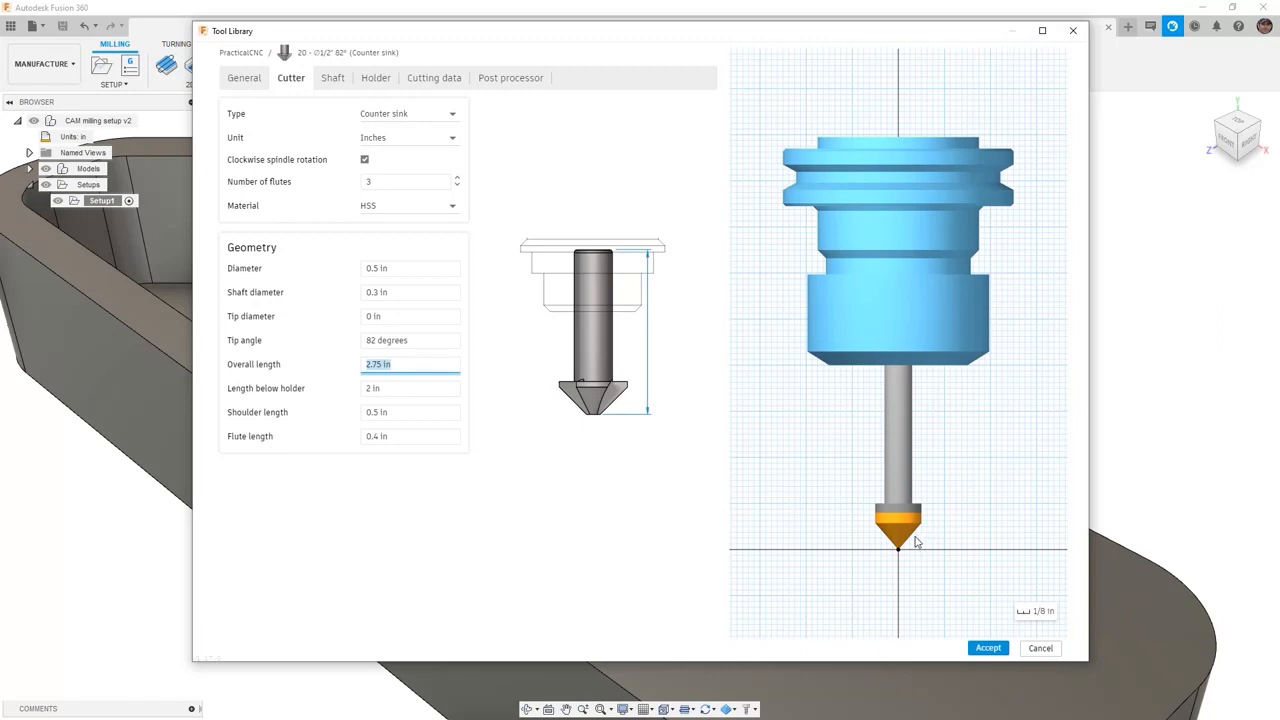
{"action": "left_click", "coordinate": [409, 387]}
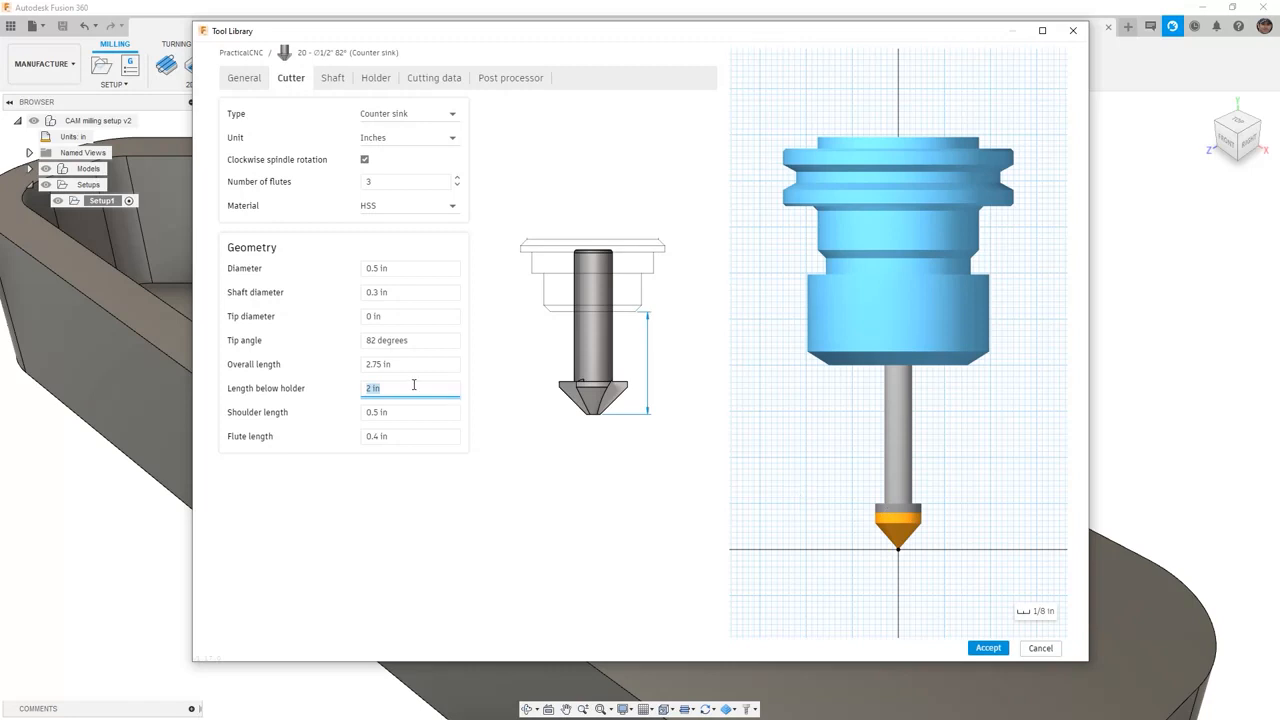
{"action": "type", "text": "1"}
{"action": "key", "text": "Return"}
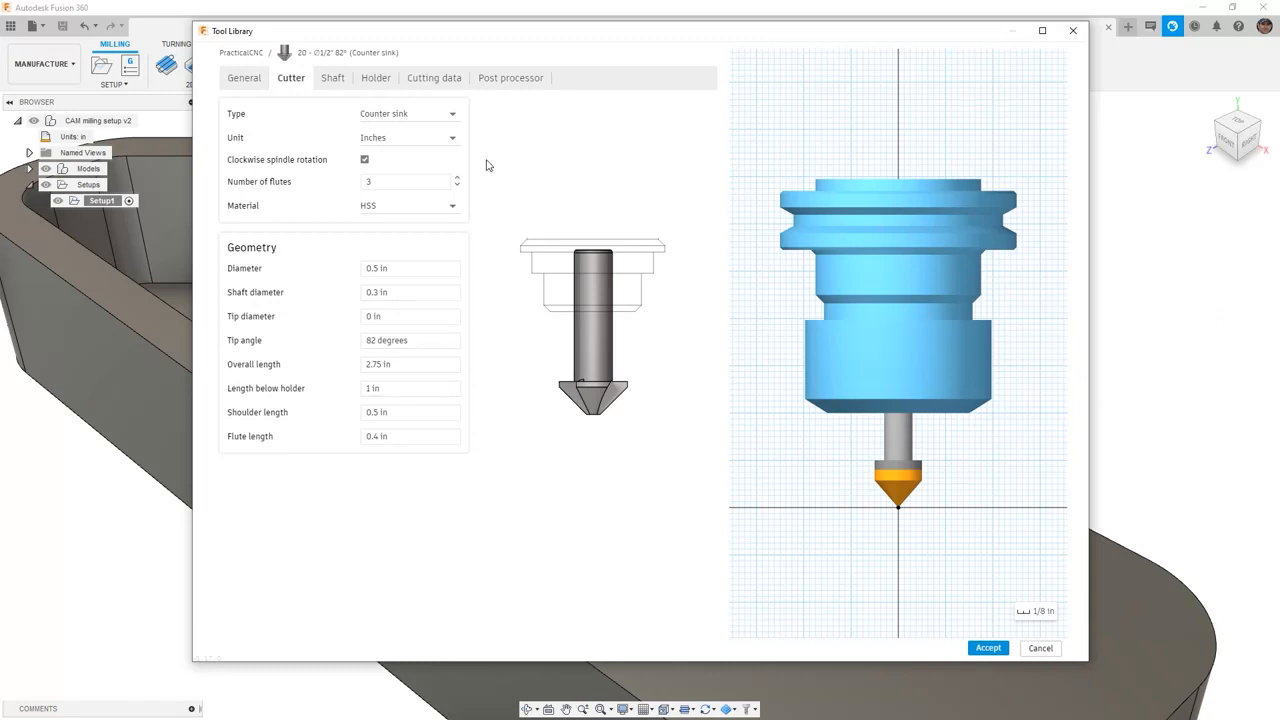
Review the countersink's post processor settings, accept the tool edits and close the tool library.
{"action": "left_click", "coordinate": [528, 80]}
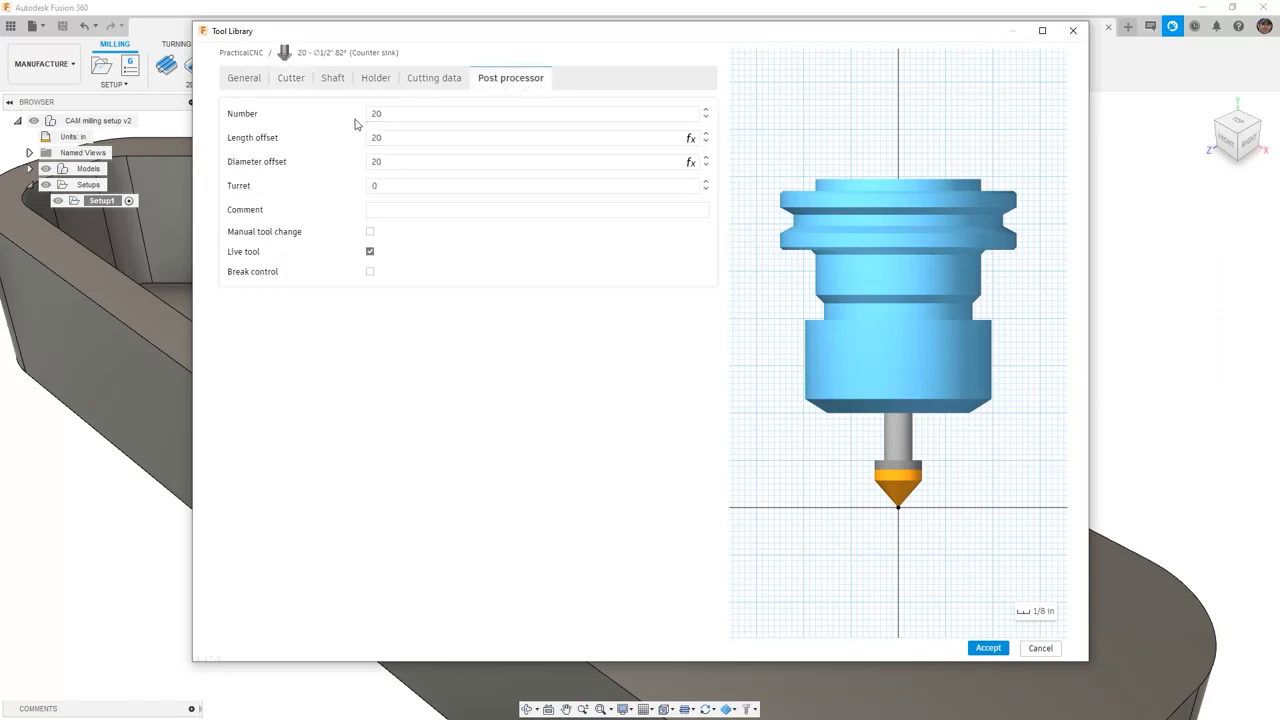
{"action": "mouse_move", "coordinate": [355, 123]}
{"action": "left_click", "coordinate": [995, 648]}
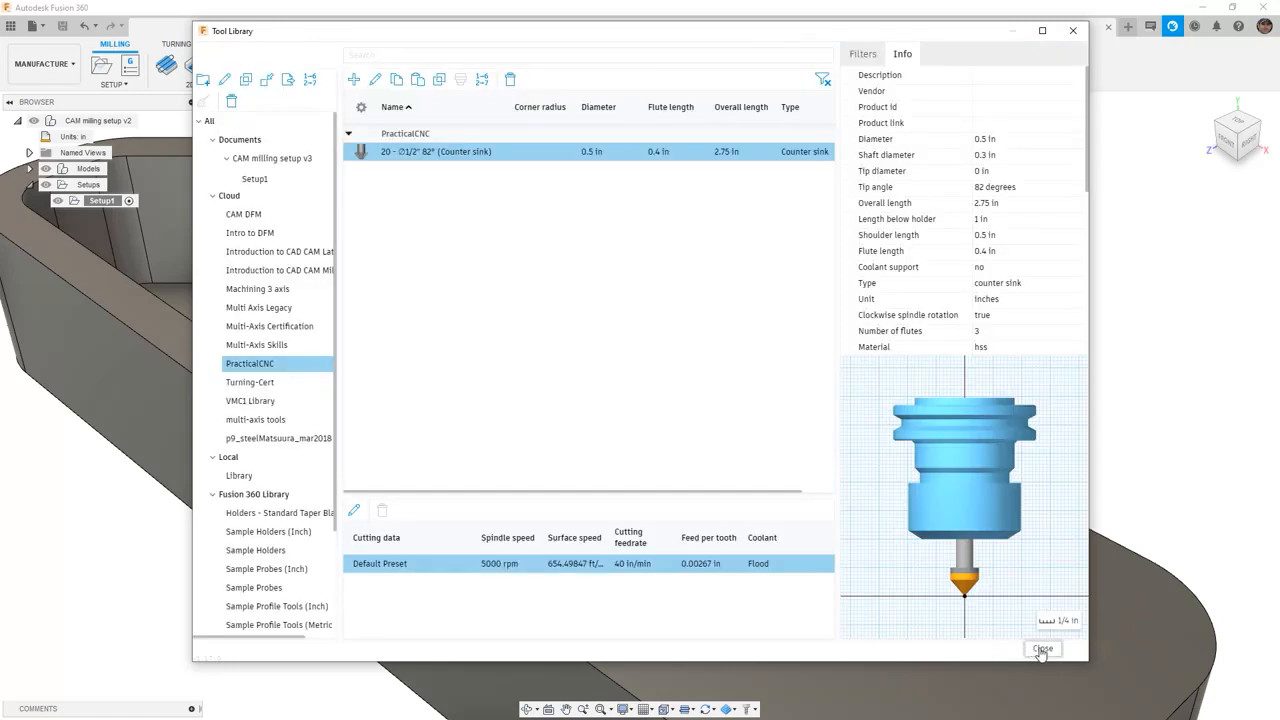
{"action": "left_click", "coordinate": [1041, 648]}
{"action": "scroll", "coordinate": [743, 221], "scroll_direction": "down", "scroll_amount": 1}
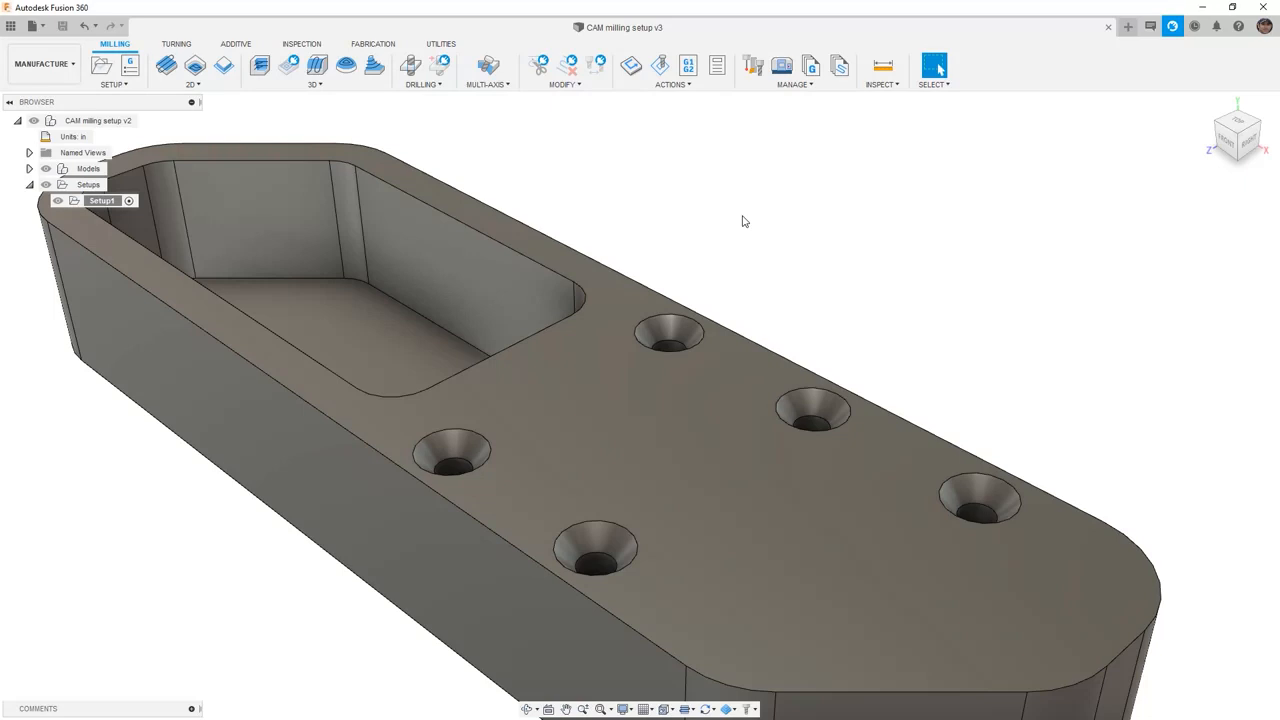
{"action": "scroll", "coordinate": [743, 221], "scroll_direction": "down", "scroll_amount": 3}
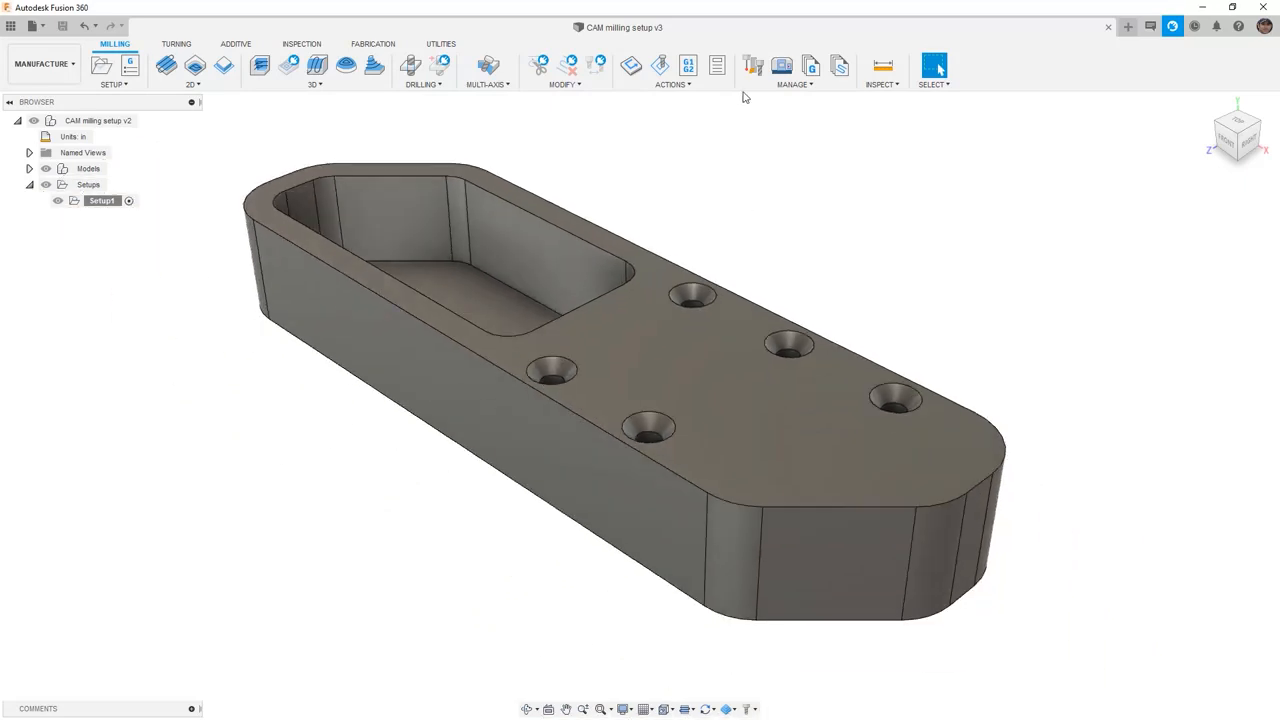
Reopen the tool library and start a new Counter sink tool in the PracticalCNC library, showing its cutter settings.
{"action": "left_click", "coordinate": [754, 67]}
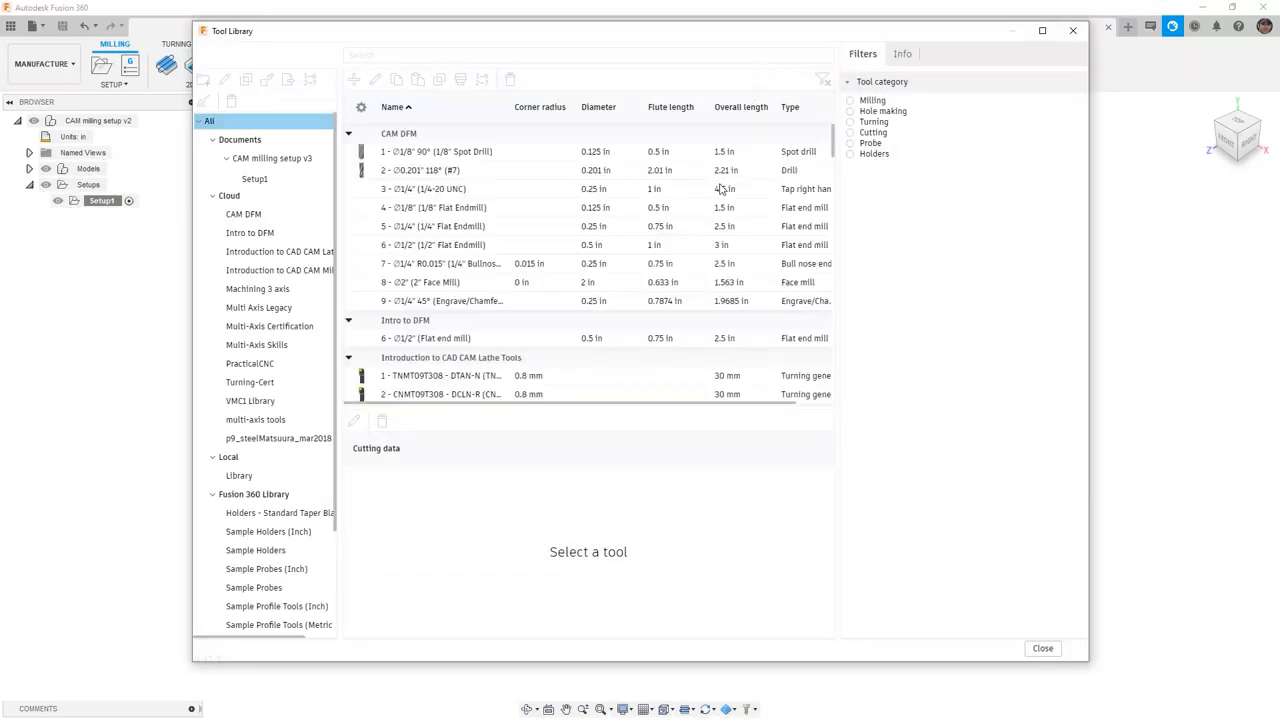
{"action": "left_click", "coordinate": [257, 368]}
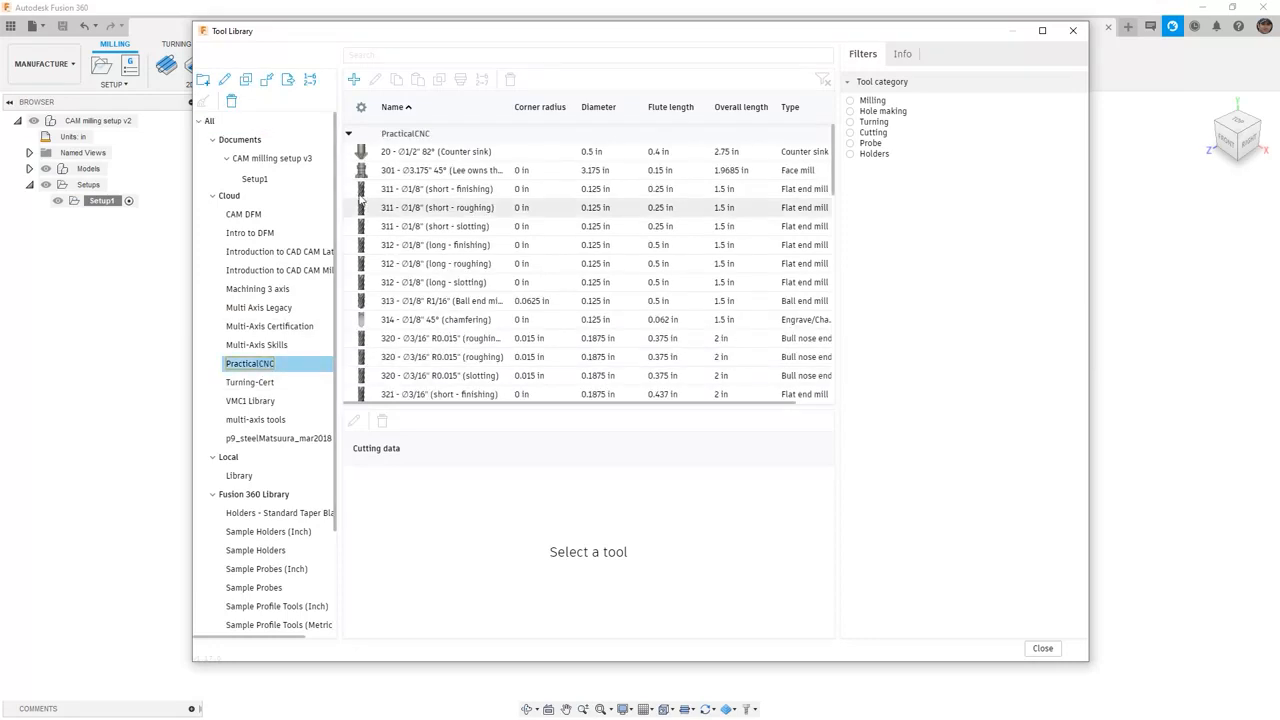
{"action": "left_click", "coordinate": [416, 153]}
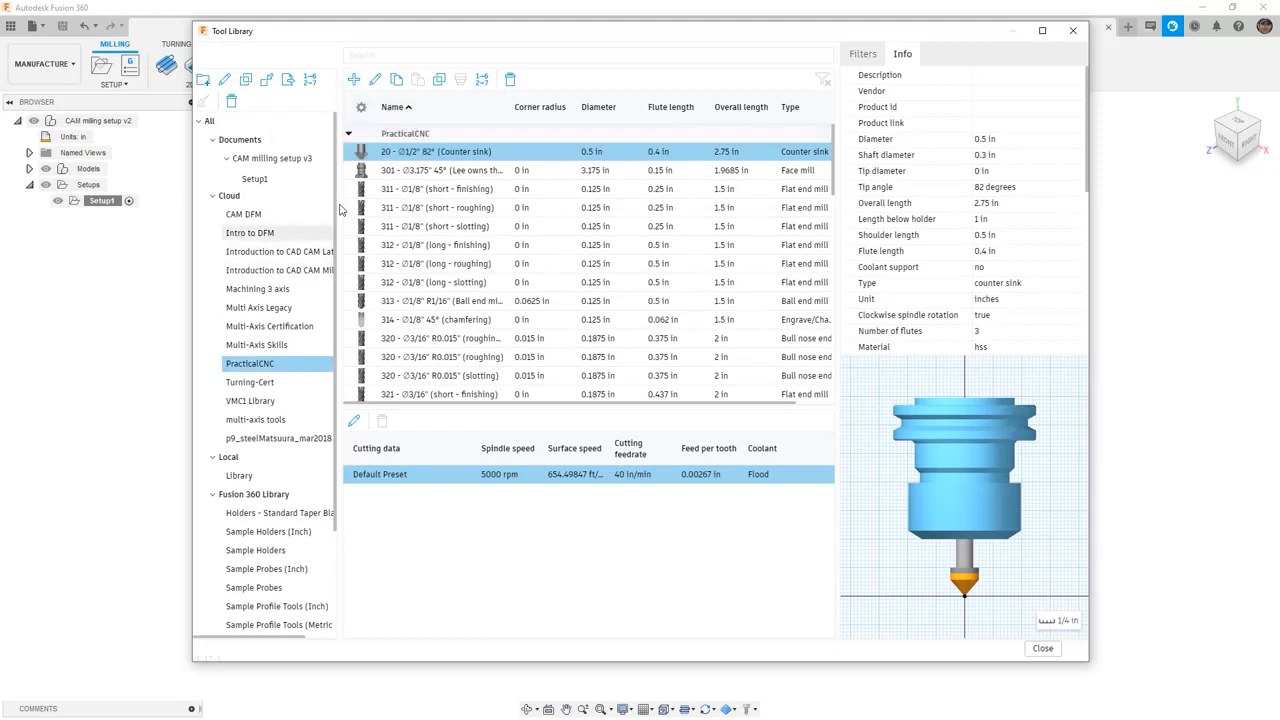
{"action": "left_click", "coordinate": [355, 80]}
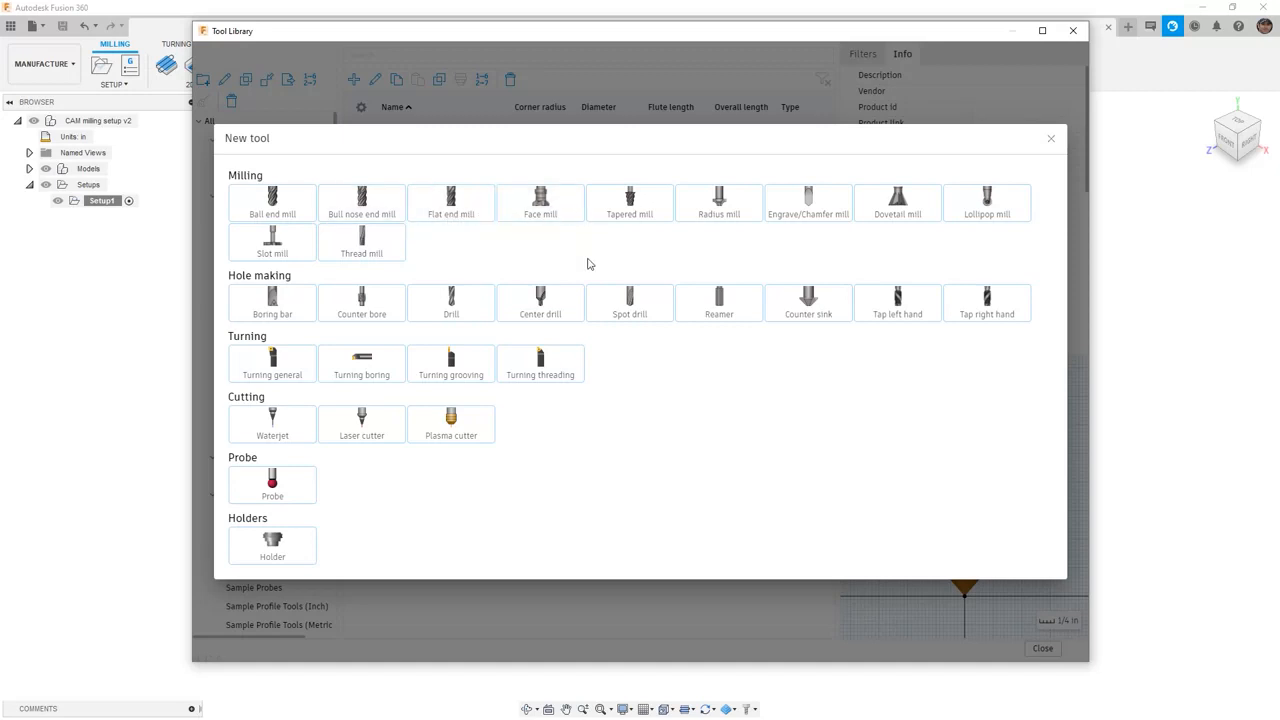
{"action": "left_click", "coordinate": [820, 305]}
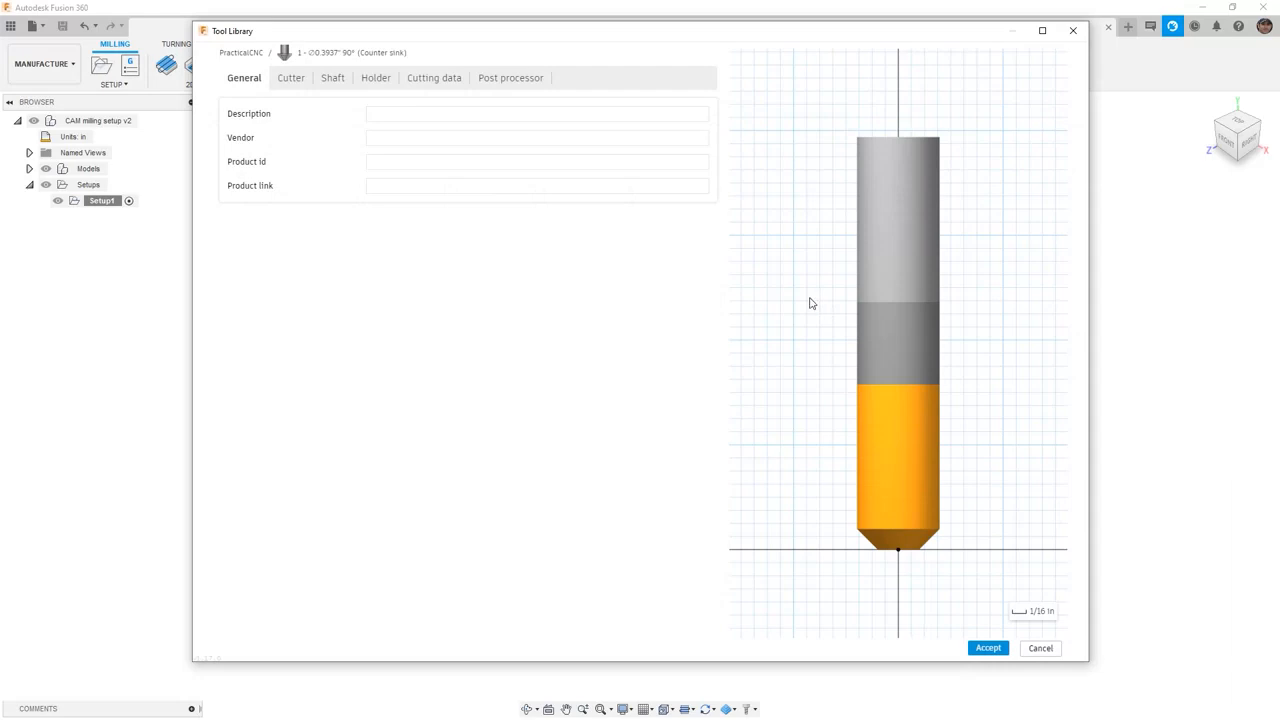
{"action": "left_click", "coordinate": [296, 80]}
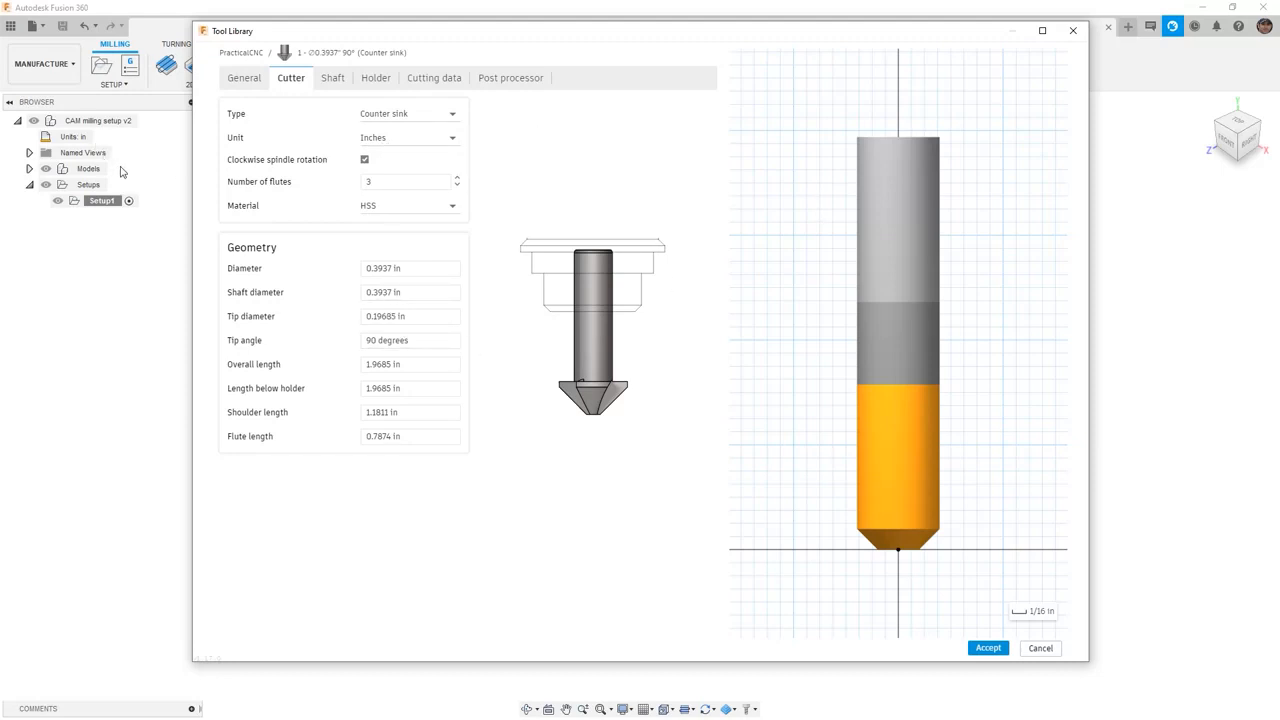
Set the new countersink's diameter to 0.5 in, shaft diameter to 0.3 in, tip diameter to 0 in and tip angle to 82 degrees.
{"action": "left_click", "coordinate": [420, 270]}
{"action": "left_click_drag", "start_coordinate": [420, 270], "coordinate": [368, 267]}
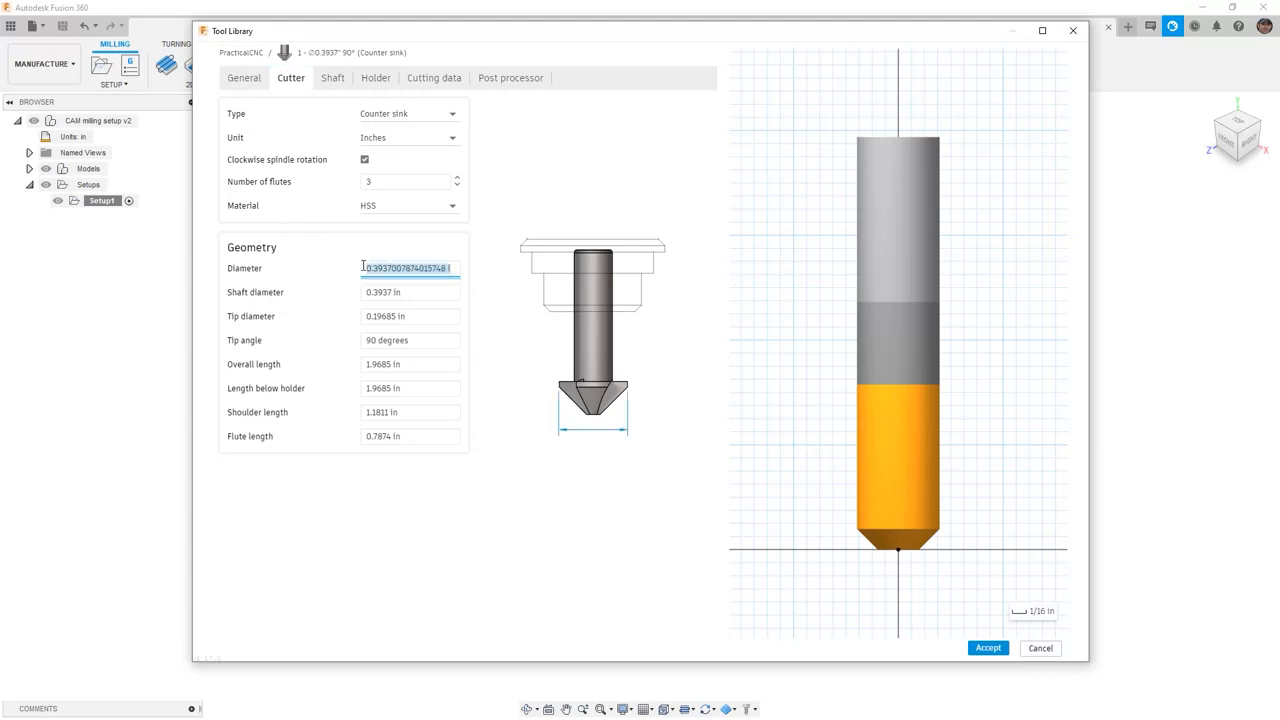
{"action": "type", "text": "1"}
{"action": "type", "text": ".5"}
{"action": "key", "text": "Tab"}
{"action": "type", "text": ".3"}
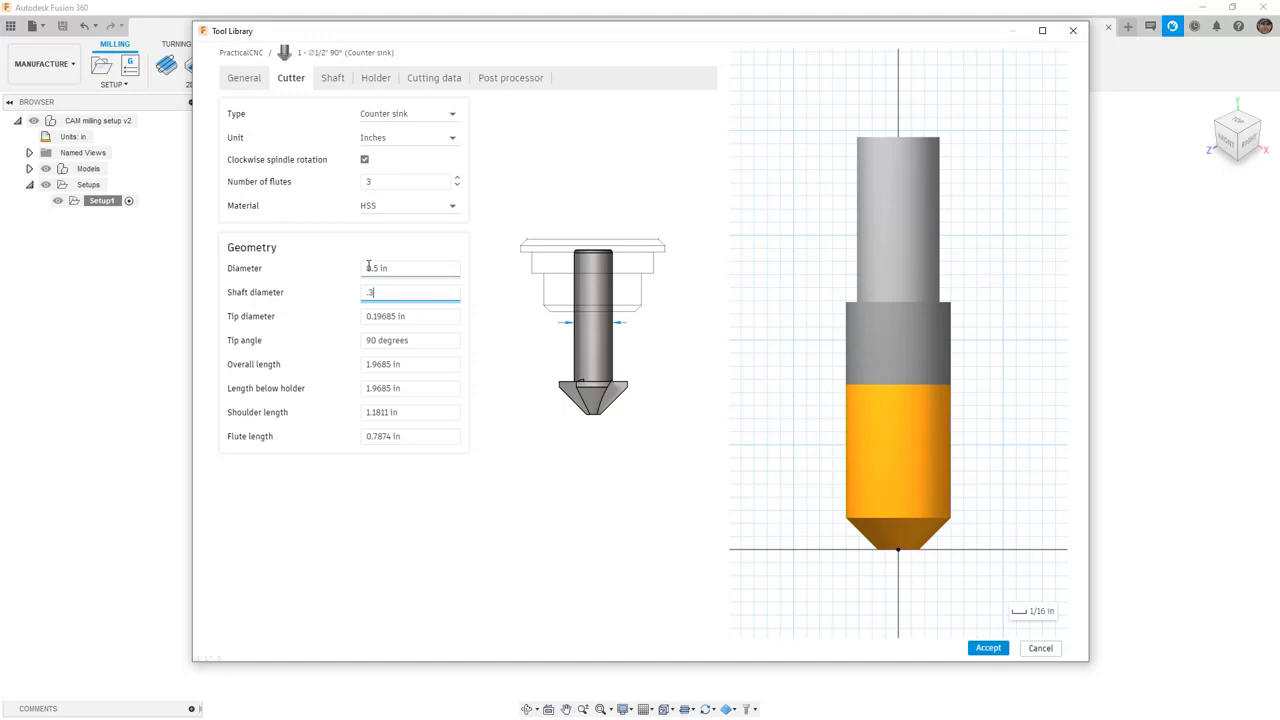
{"action": "key", "text": "Tab"}
{"action": "type", "text": "0"}
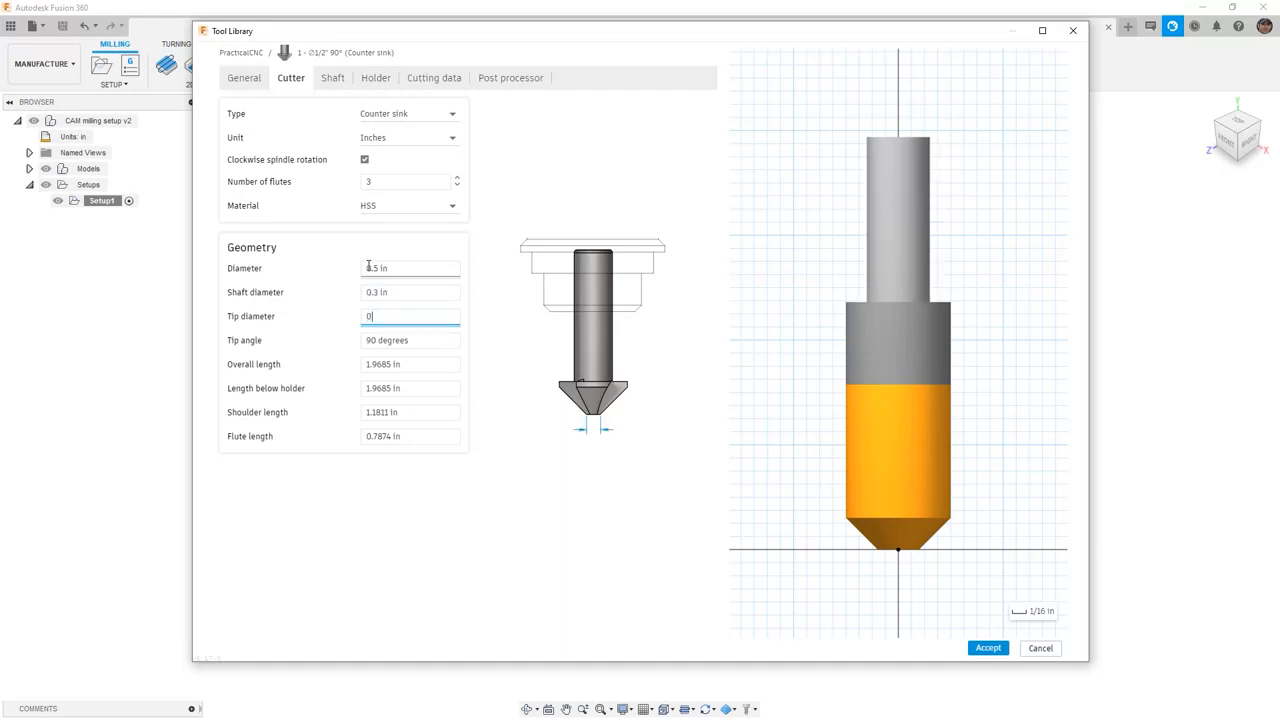
{"action": "key", "text": "Tab"}
{"action": "type", "text": "82"}
{"action": "key", "text": "Tab"}
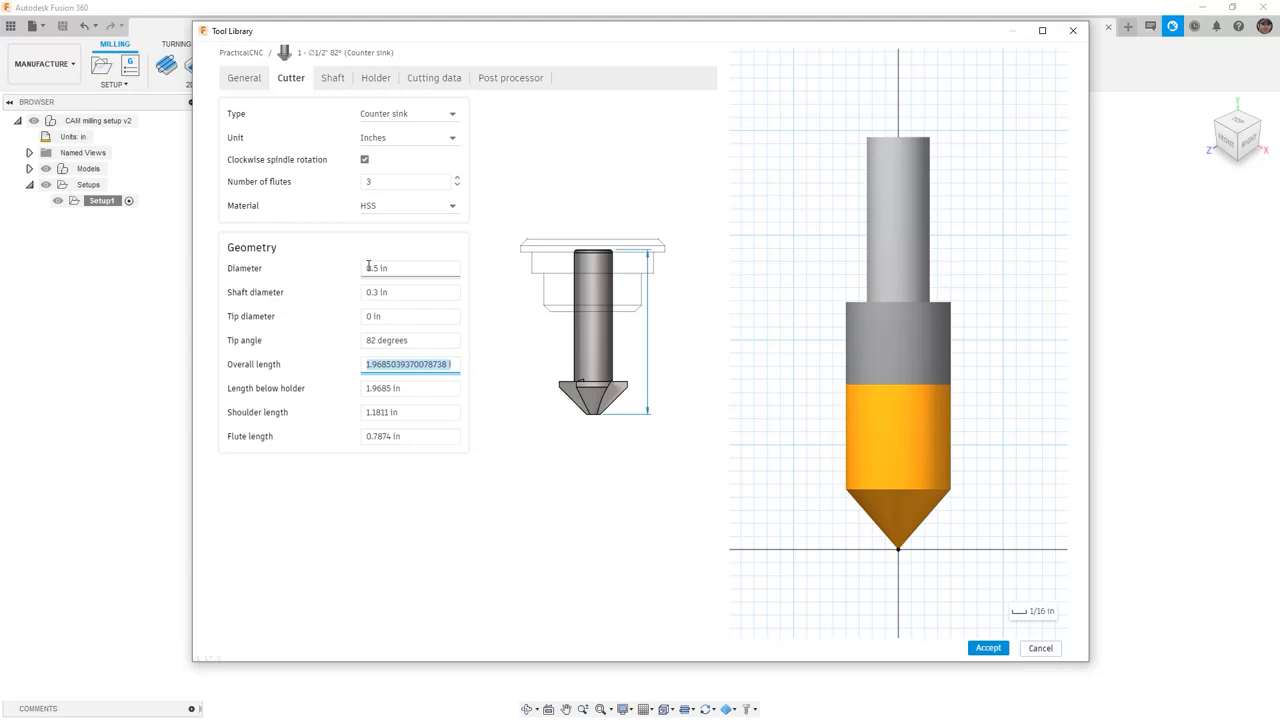
Set the overall length to 2 in, length below holder to 1 in, shoulder length to 0.5 in and flute length to 0.375 in.
{"action": "type", "text": "2"}
{"action": "key", "text": "Tab"}
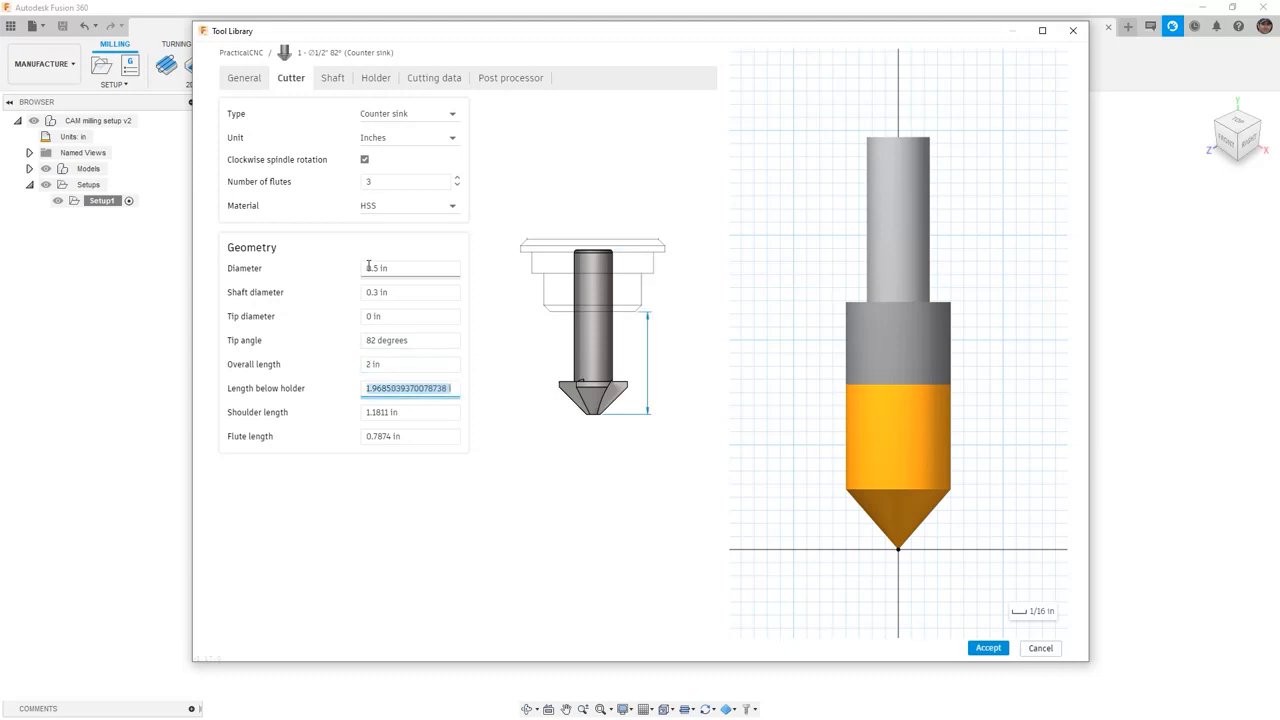
{"action": "type", "text": "1"}
{"action": "key", "text": "Tab"}
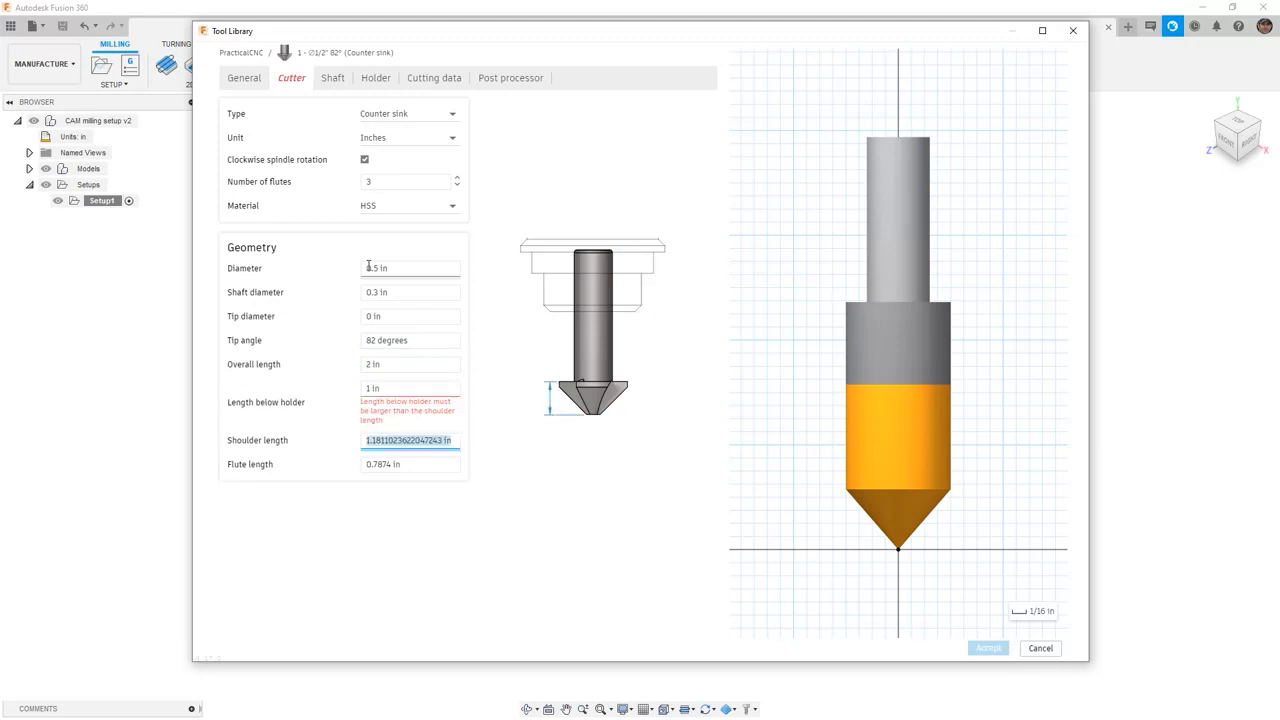
{"action": "type", "text": "0.5"}
{"action": "key", "text": "Tab"}
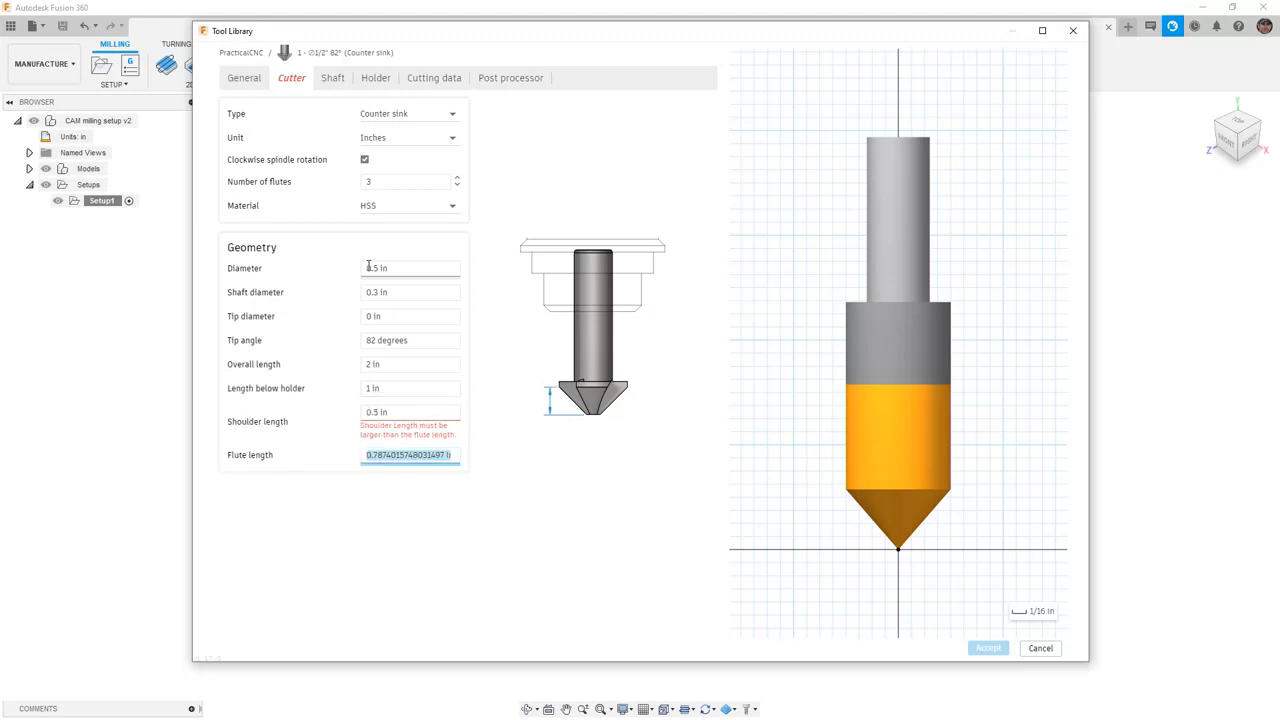
{"action": "type", "text": ".375"}
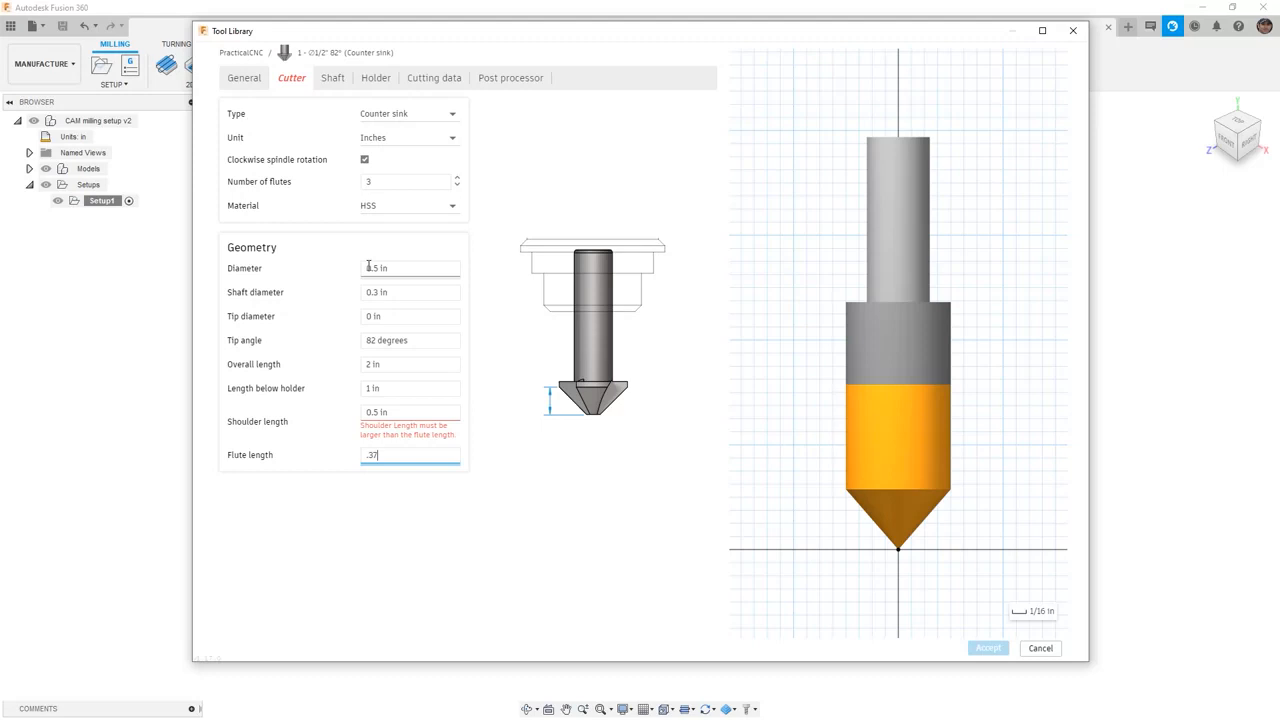
{"action": "key", "text": "Tab"}
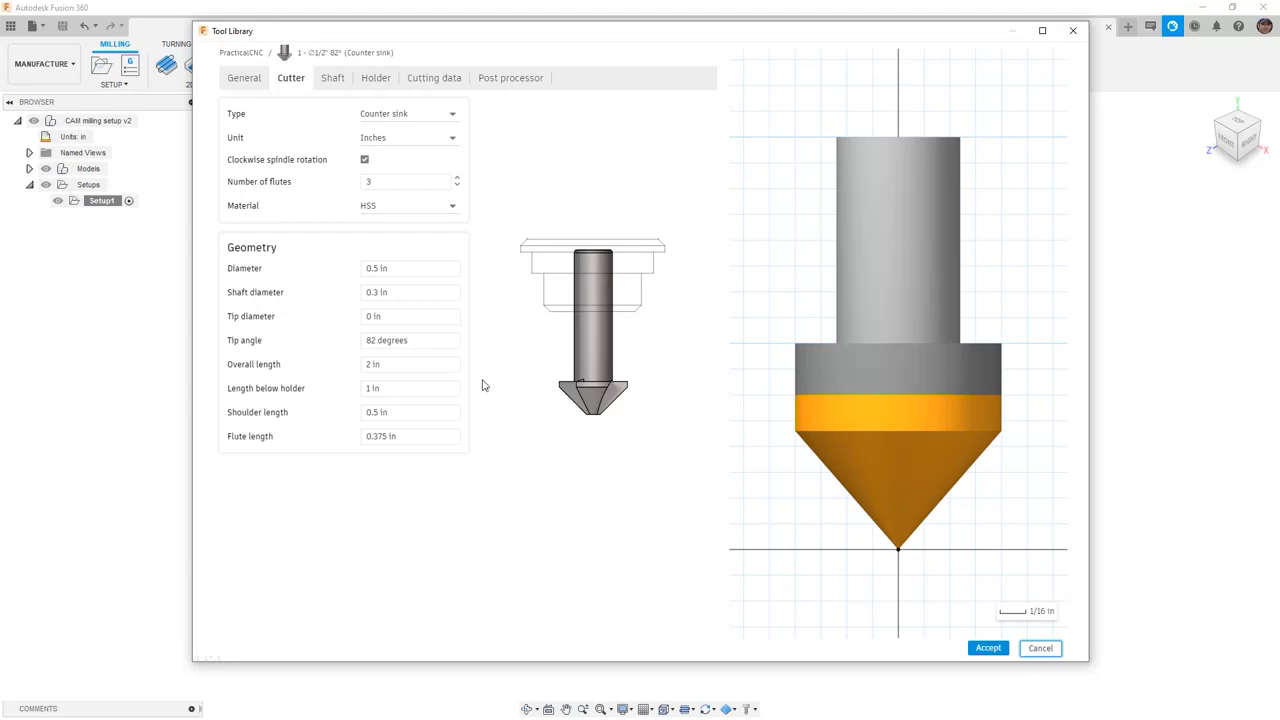
Examine the available tool holders, including CT40 - Slim Hydro and the sample inch holders, for the new countersink.
{"action": "left_click", "coordinate": [375, 80]}
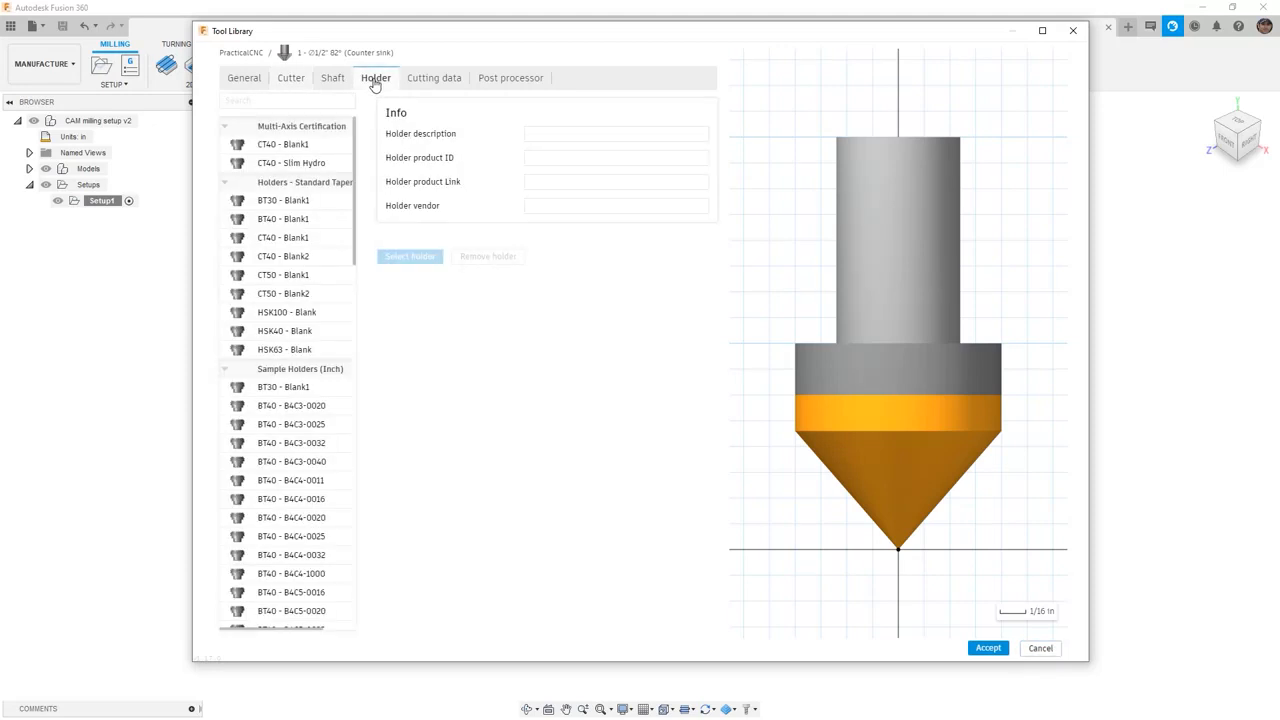
{"action": "left_click", "coordinate": [294, 166]}
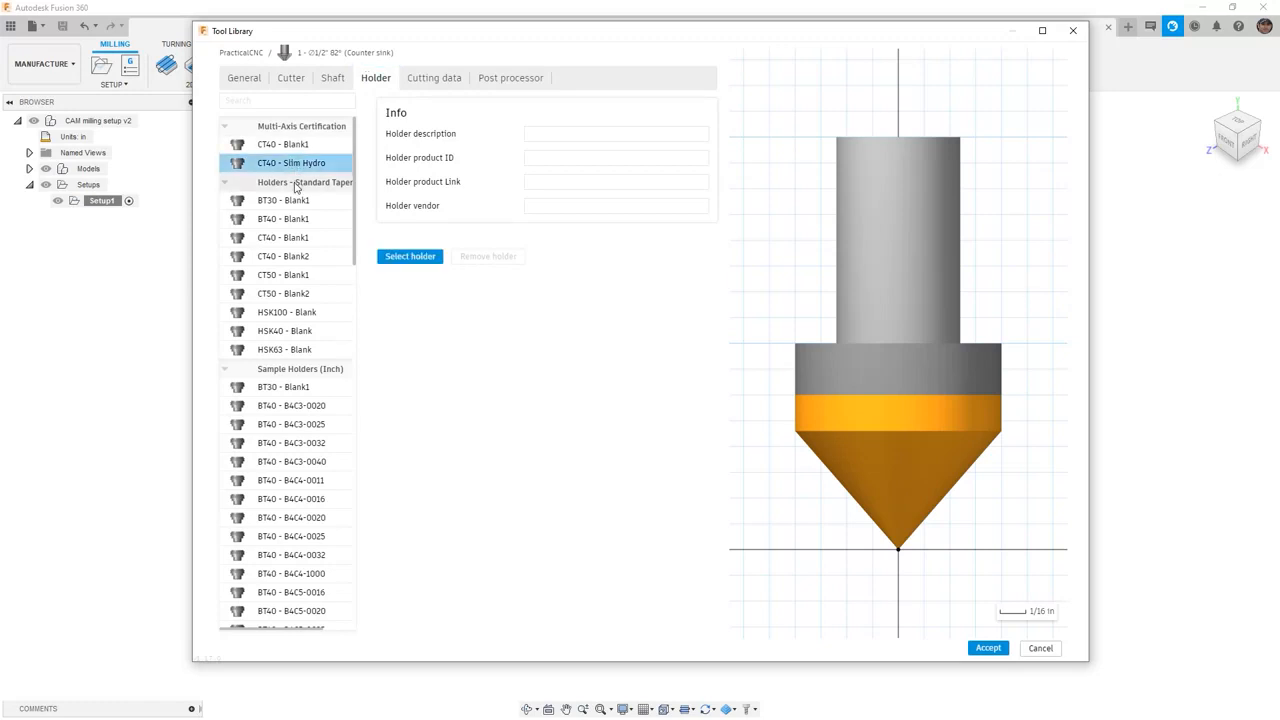
{"action": "scroll", "coordinate": [290, 391], "scroll_direction": "down", "scroll_amount": 1}
{"action": "scroll", "coordinate": [290, 391], "scroll_direction": "up", "scroll_amount": 1}
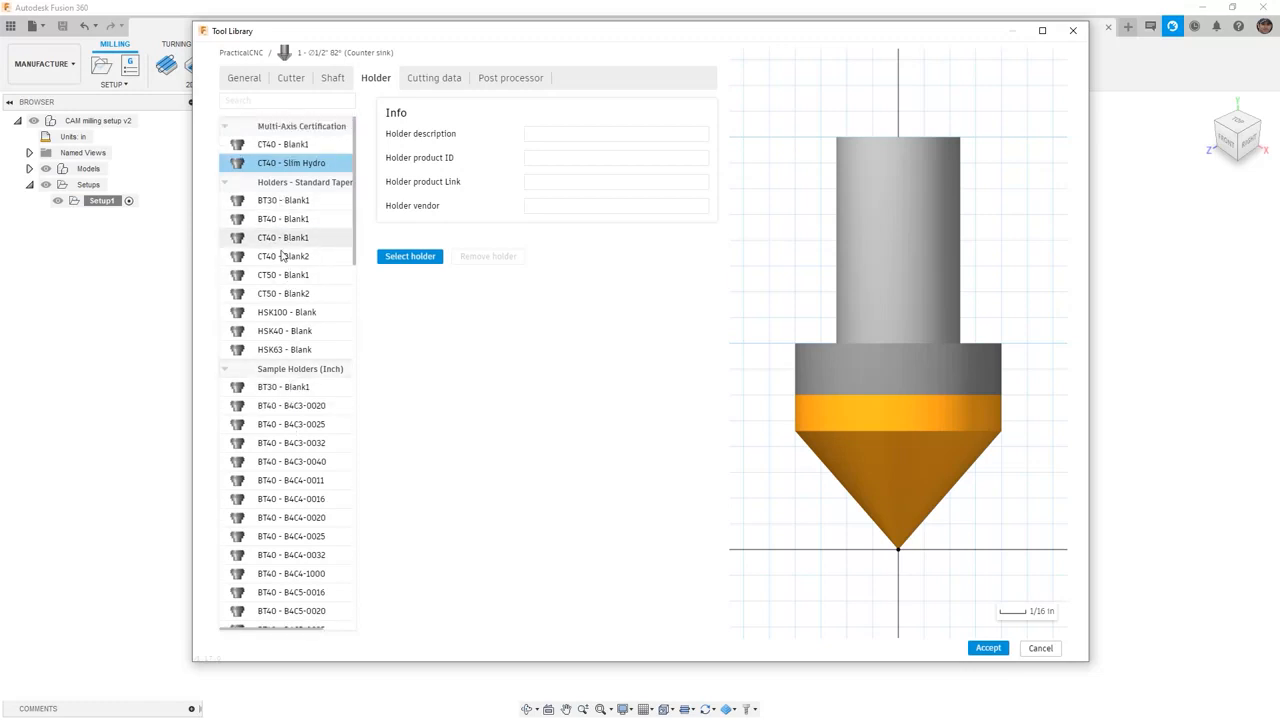
{"action": "scroll", "coordinate": [303, 422], "scroll_direction": "down", "scroll_amount": 5}
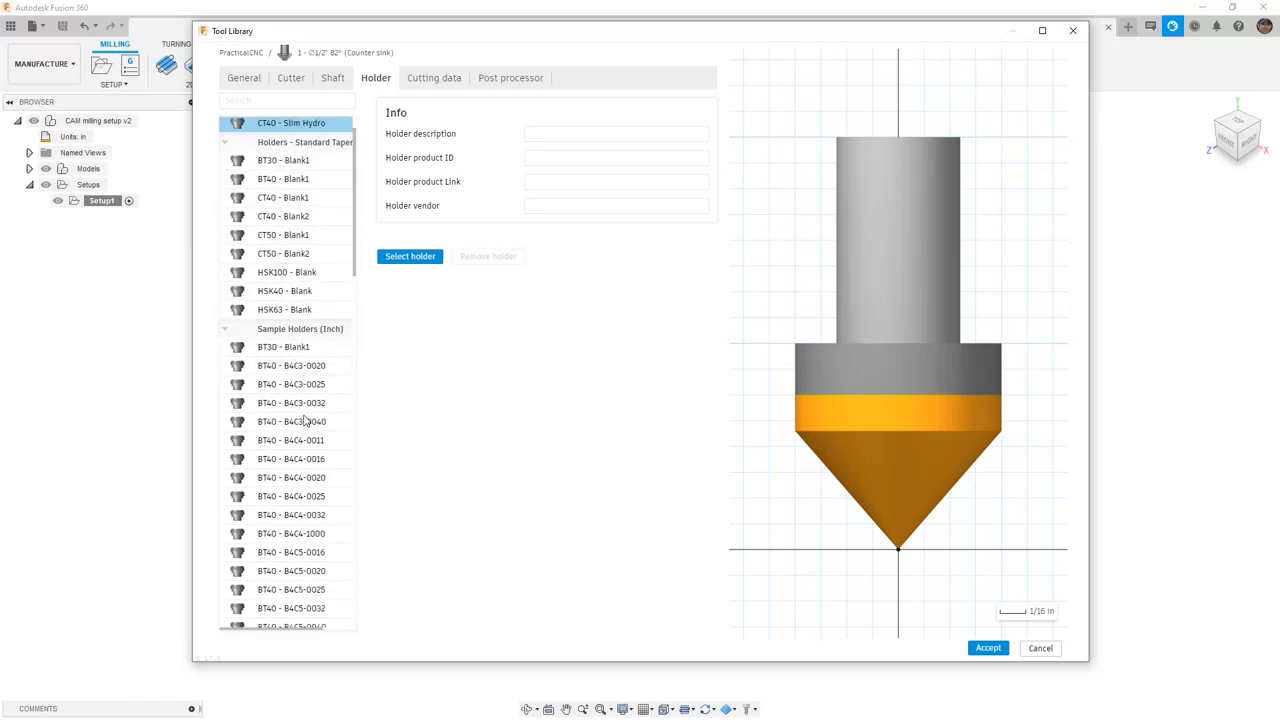
{"action": "scroll", "coordinate": [298, 428], "scroll_direction": "down", "scroll_amount": 4}
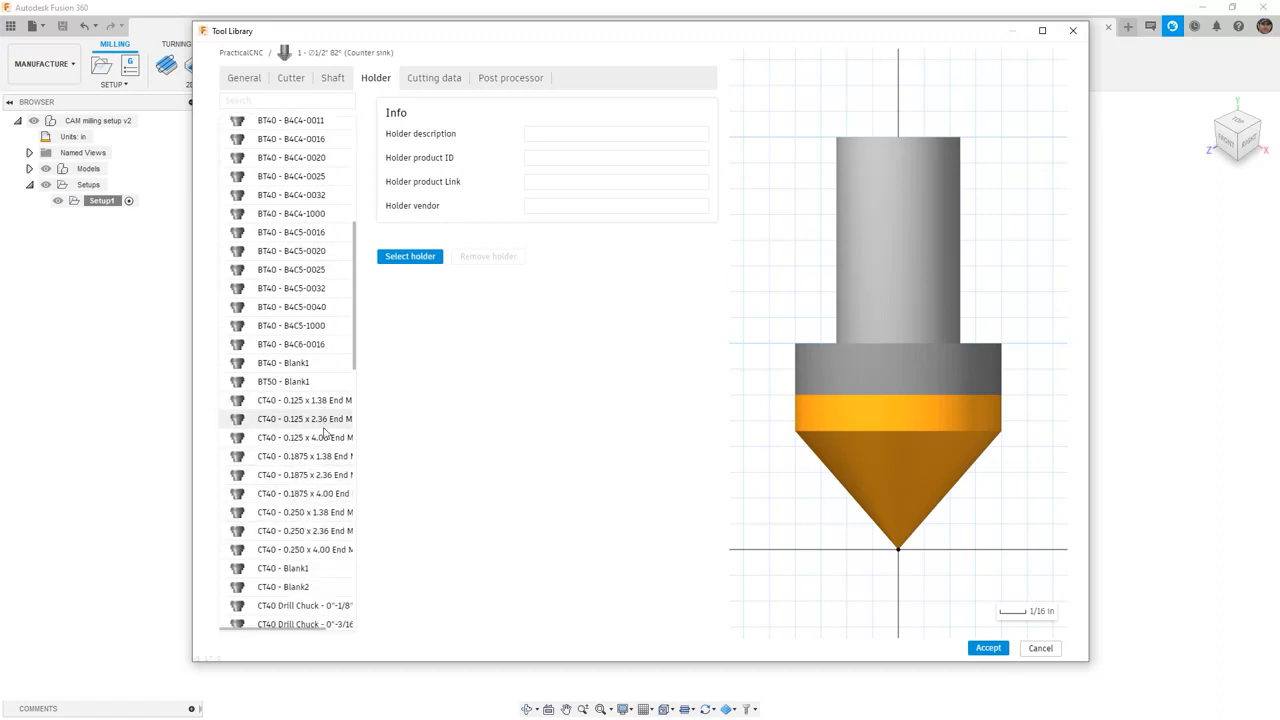
{"action": "scroll", "coordinate": [330, 495], "scroll_direction": "down", "scroll_amount": 1}
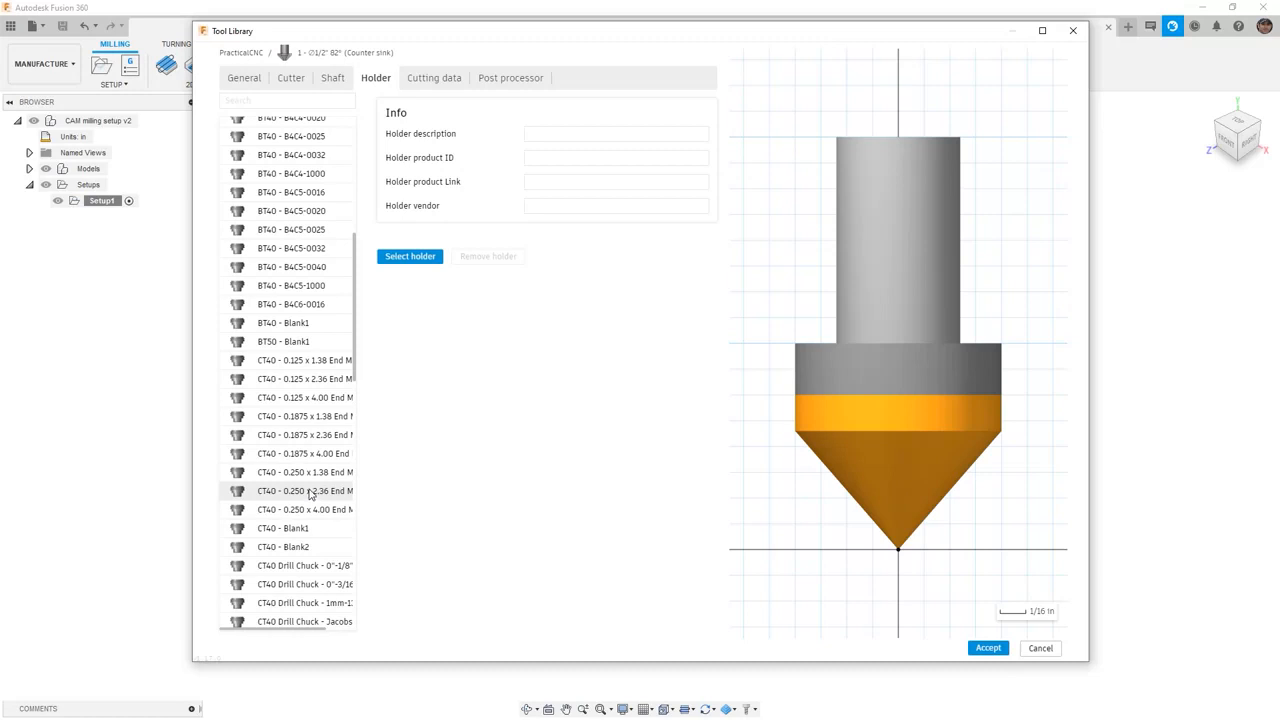
Set the new countersink's shaft diameter to 0.25 in.
{"action": "left_click", "coordinate": [291, 78]}
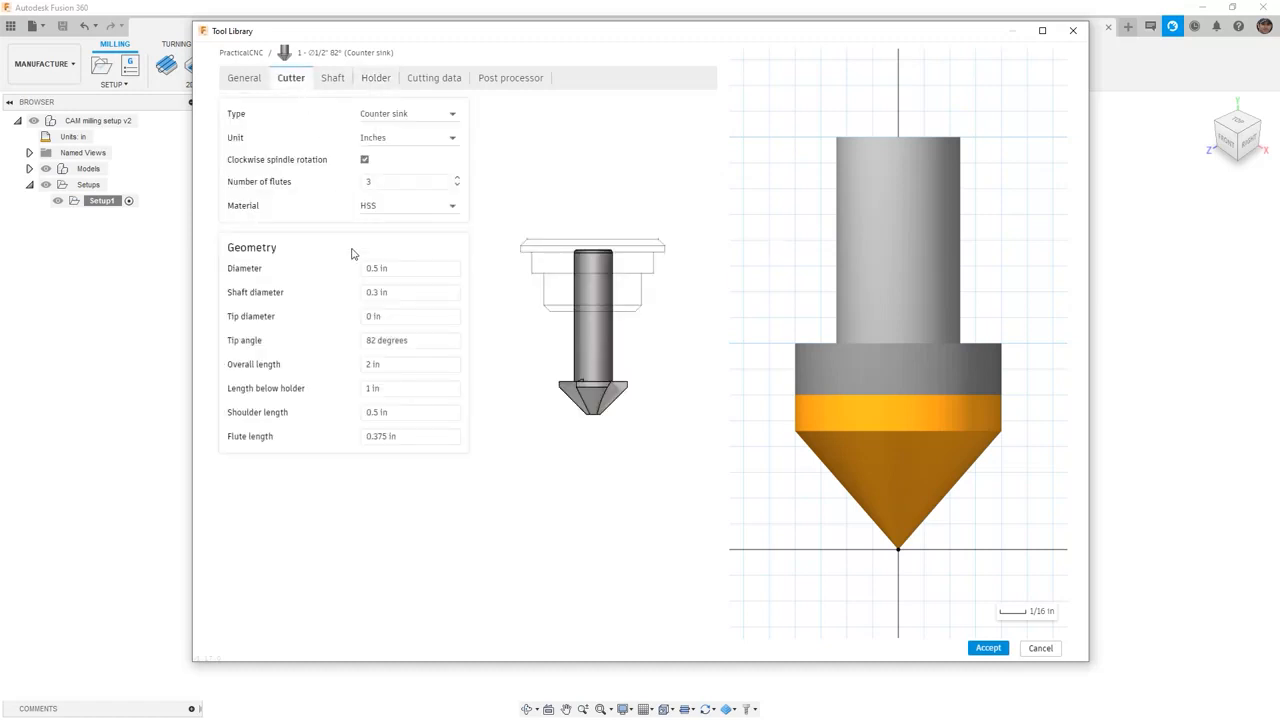
{"action": "left_click", "coordinate": [402, 290]}
{"action": "type", "text": ".25"}
{"action": "key", "text": "Return"}
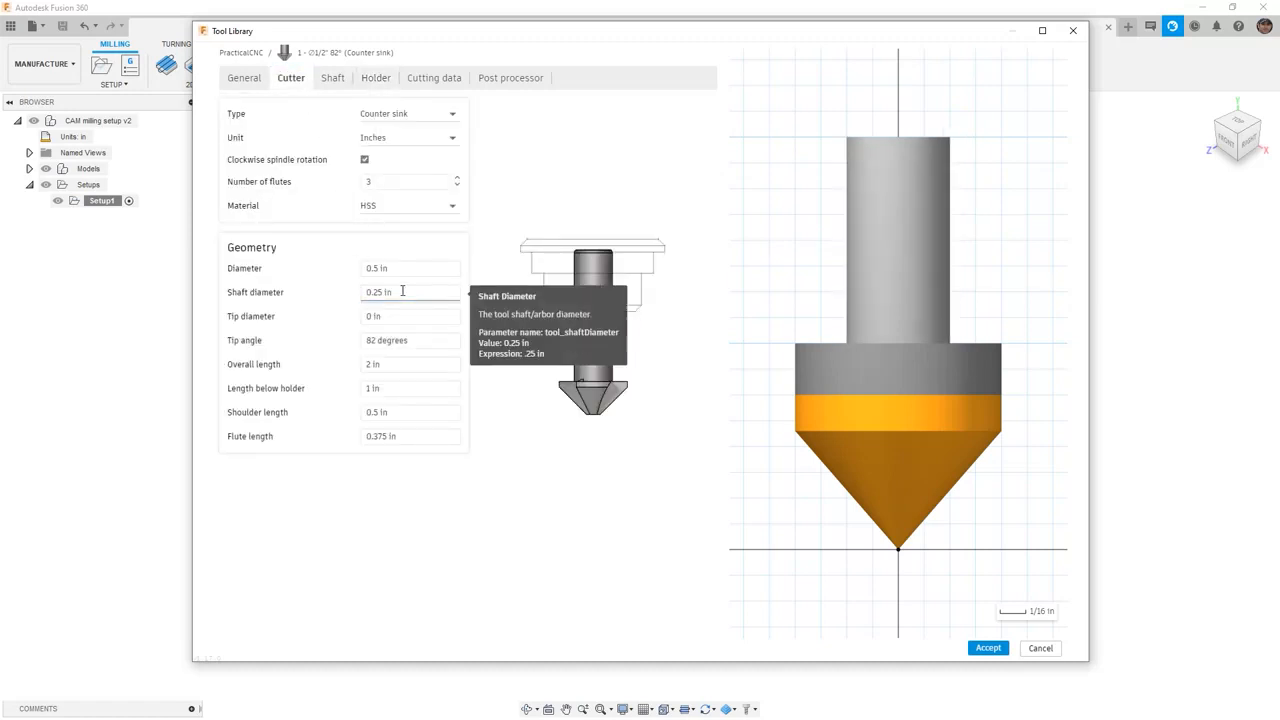
Assign the CT40 - 0.250 x 2.36 End Mill Holder to the new countersink.
{"action": "left_click", "coordinate": [383, 80]}
{"action": "scroll", "coordinate": [346, 551], "scroll_direction": "down", "scroll_amount": 8}
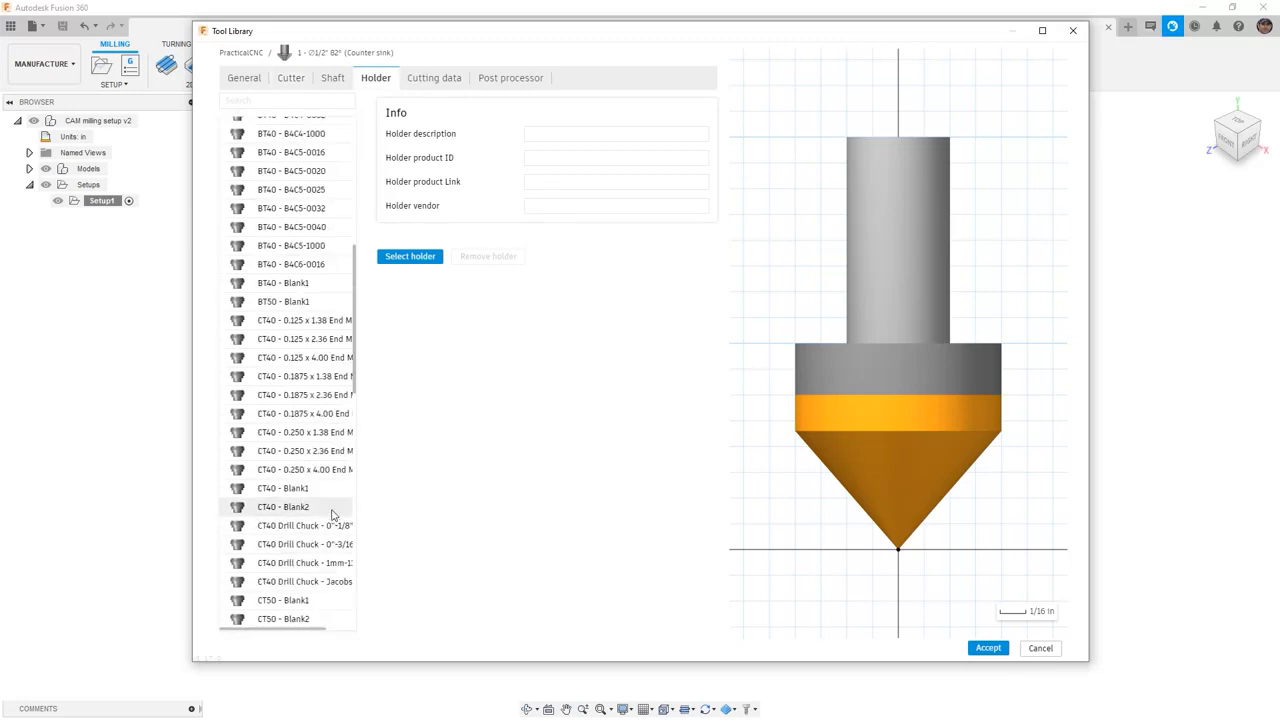
{"action": "left_click", "coordinate": [318, 454]}
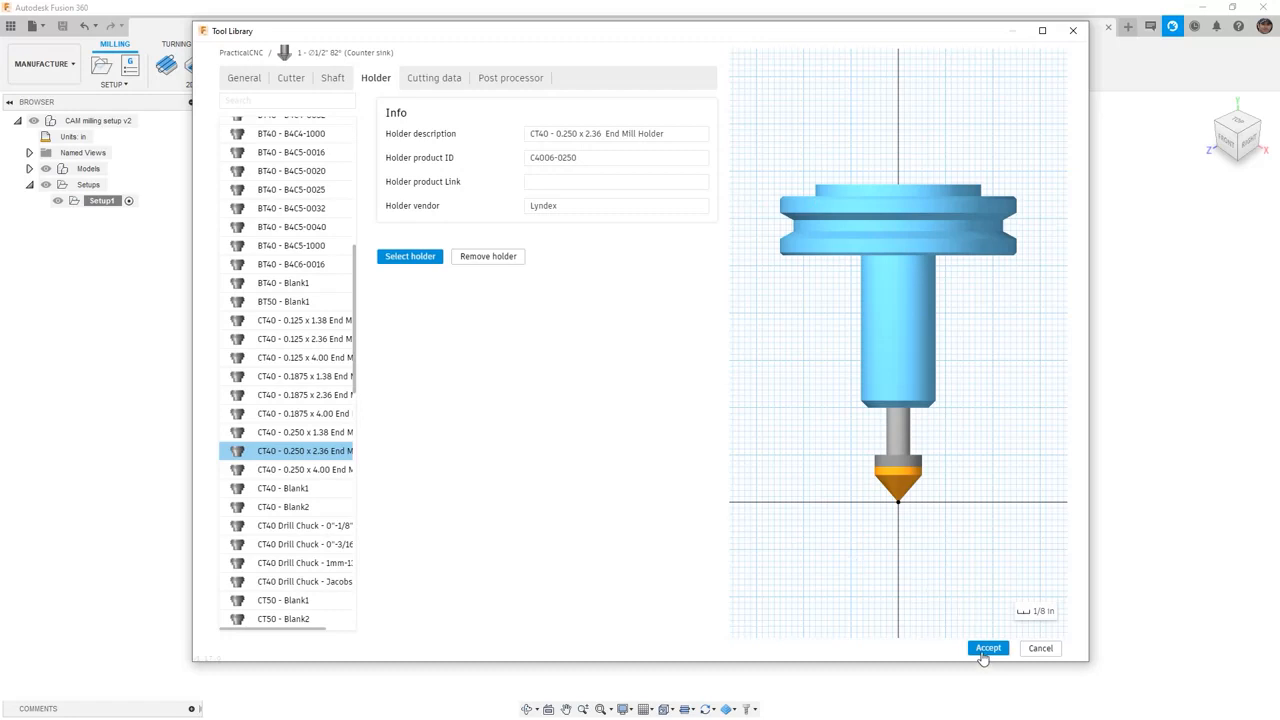
Check the new countersink's cutting data, set its tool number to 21 and save the tool in the PracticalCNC library.
{"action": "left_click", "coordinate": [440, 84]}
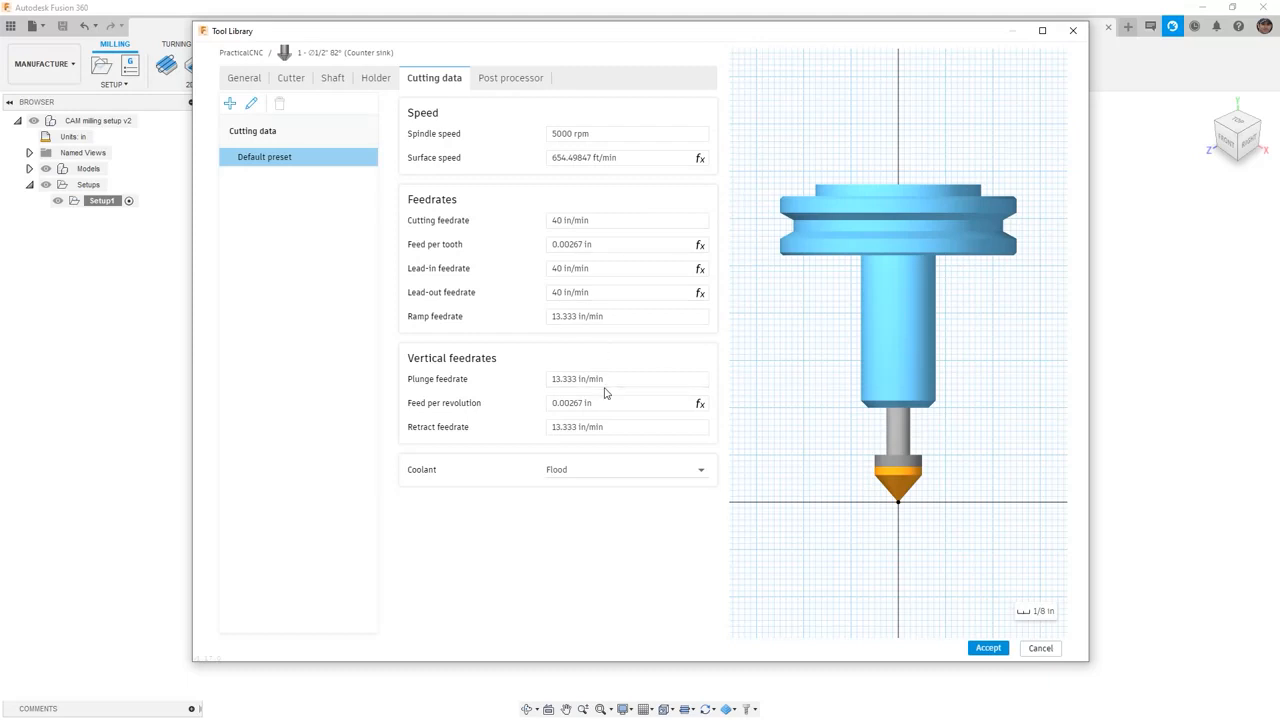
{"action": "left_click", "coordinate": [489, 79]}
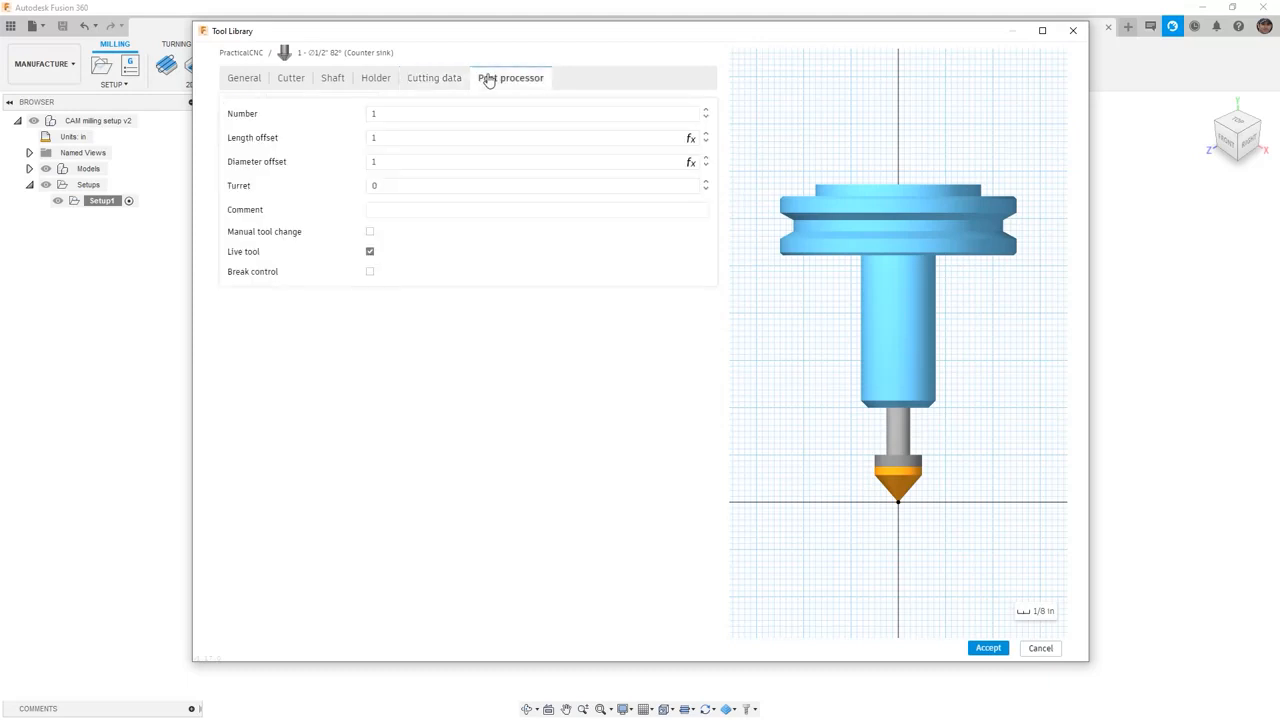
{"action": "left_click", "coordinate": [411, 112]}
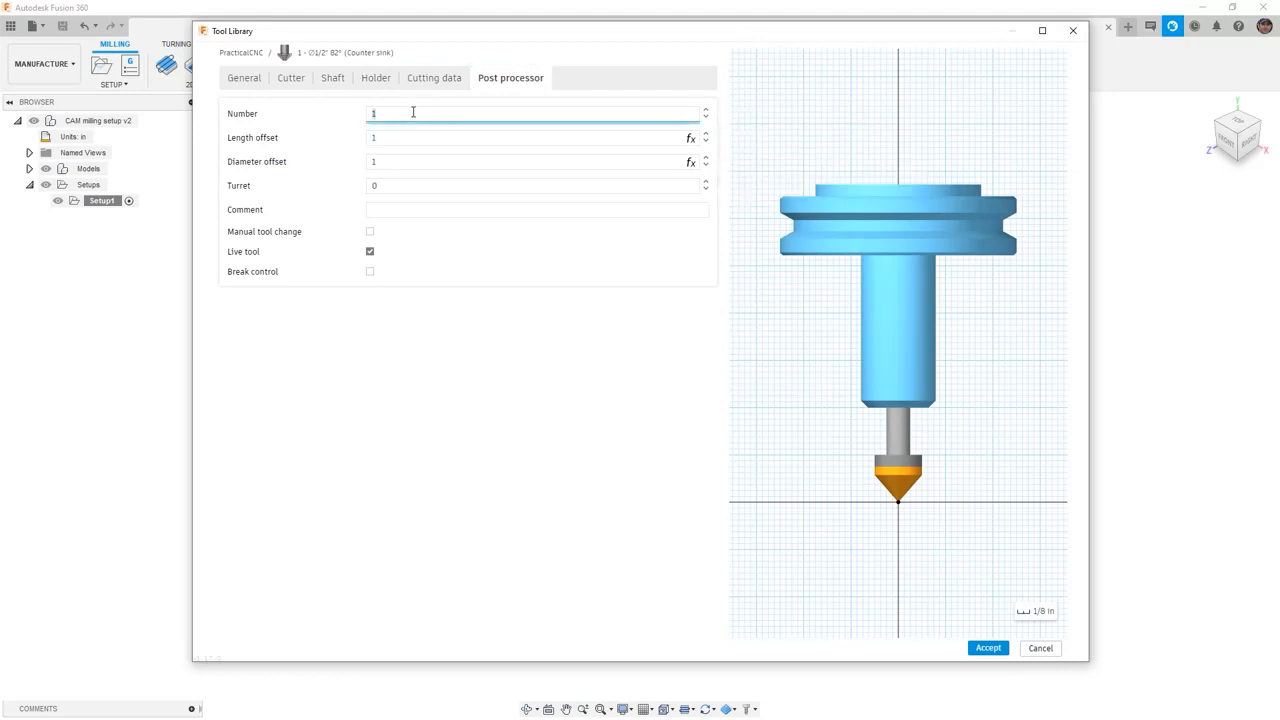
{"action": "type", "text": "21"}
{"action": "key", "text": "Return"}
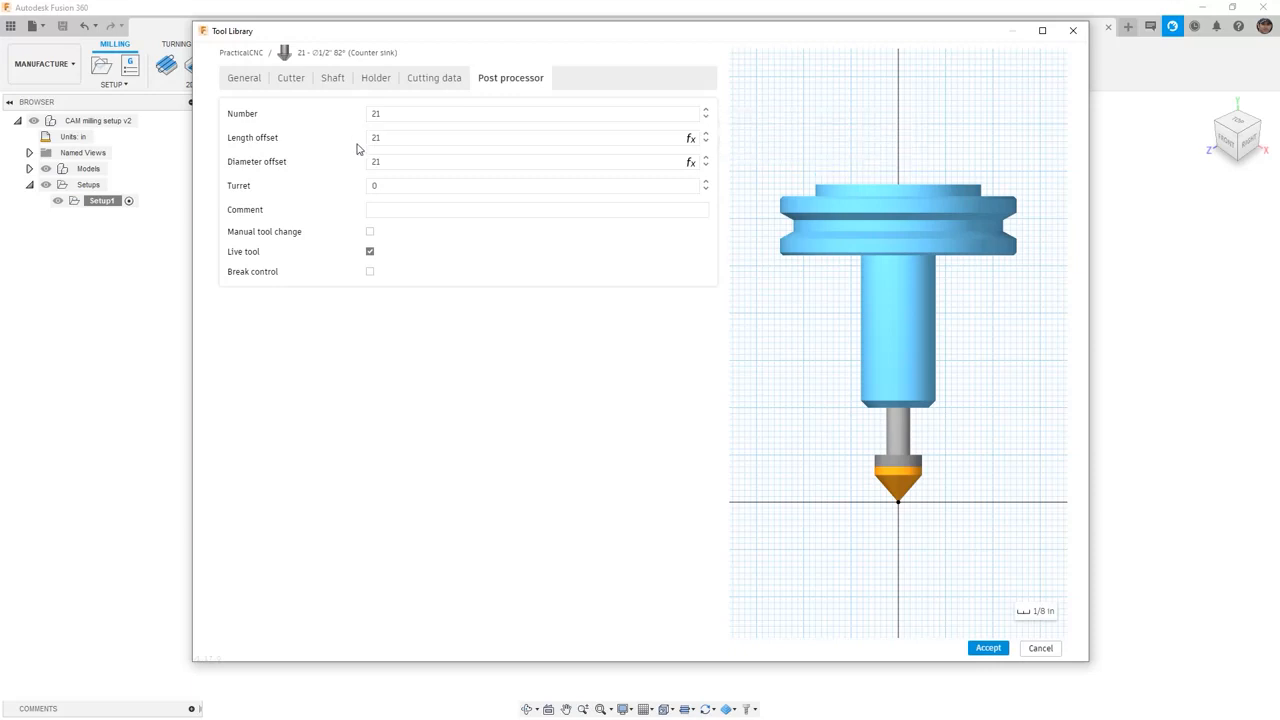
{"action": "mouse_move", "coordinate": [356, 148]}
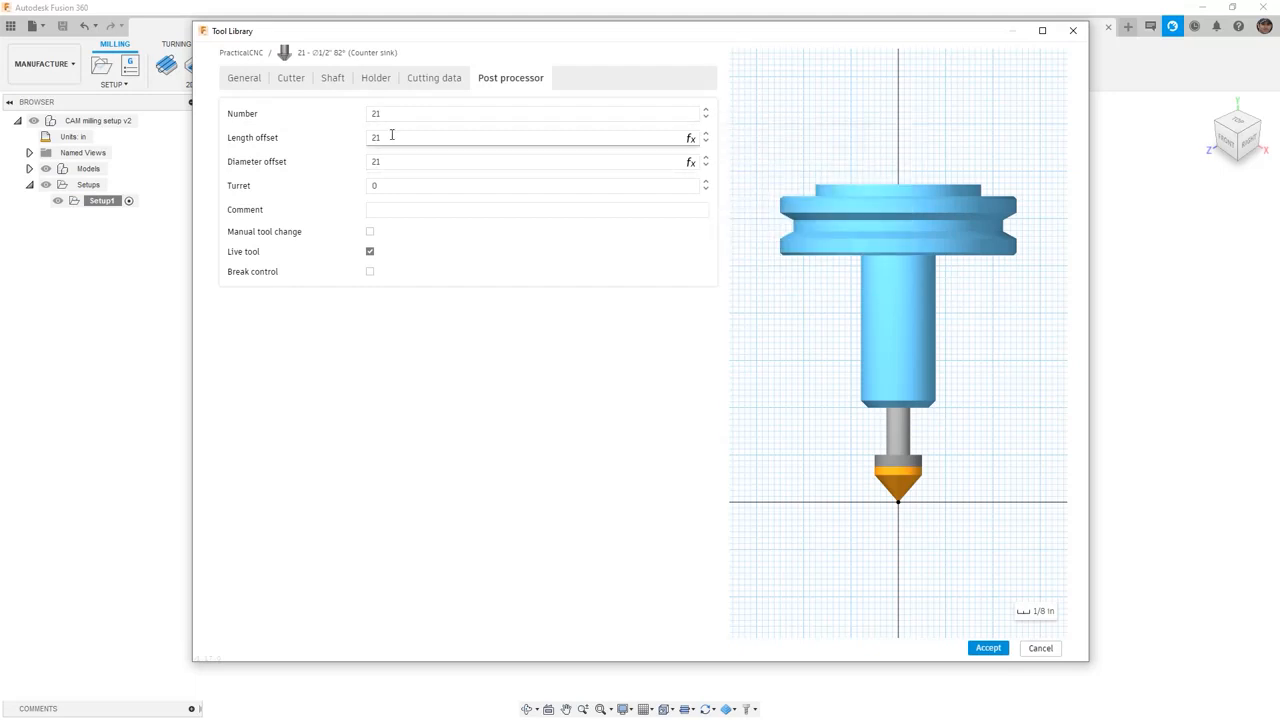
{"action": "left_click", "coordinate": [997, 655]}
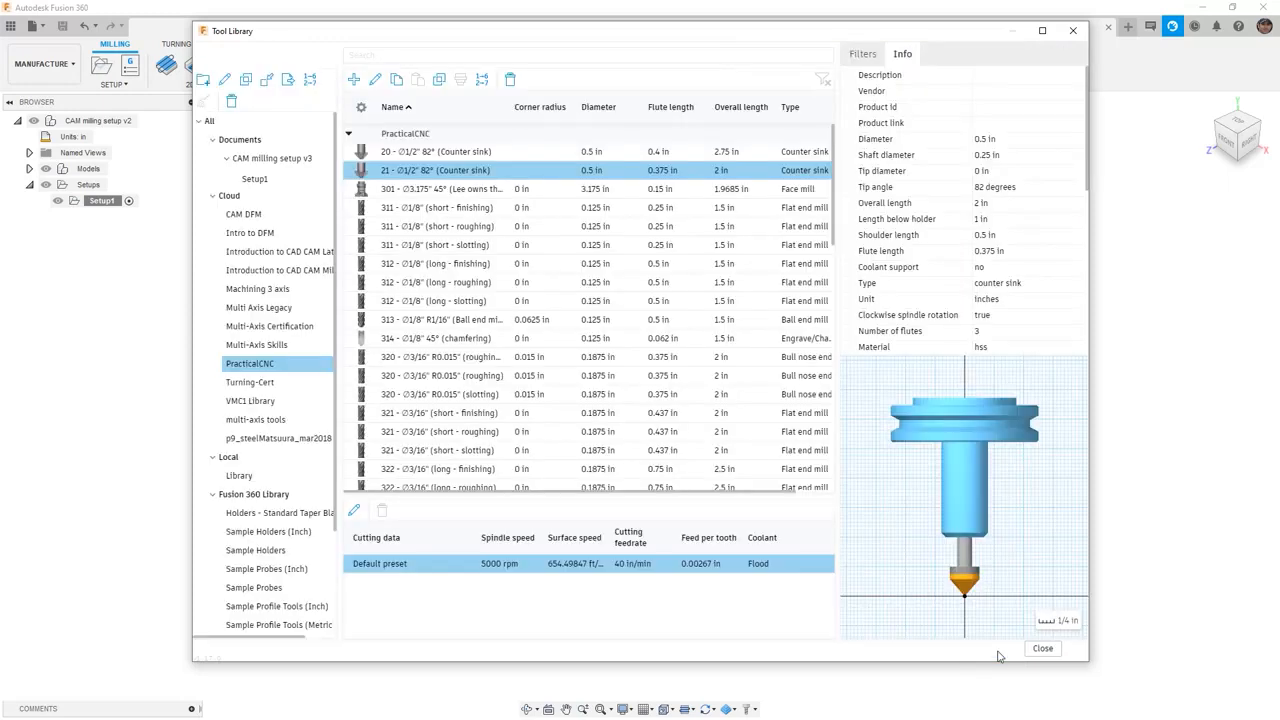
Compare the details and holders of countersink tools 20 and 21, and close the tool library to view the part.
{"action": "left_click", "coordinate": [456, 155]}
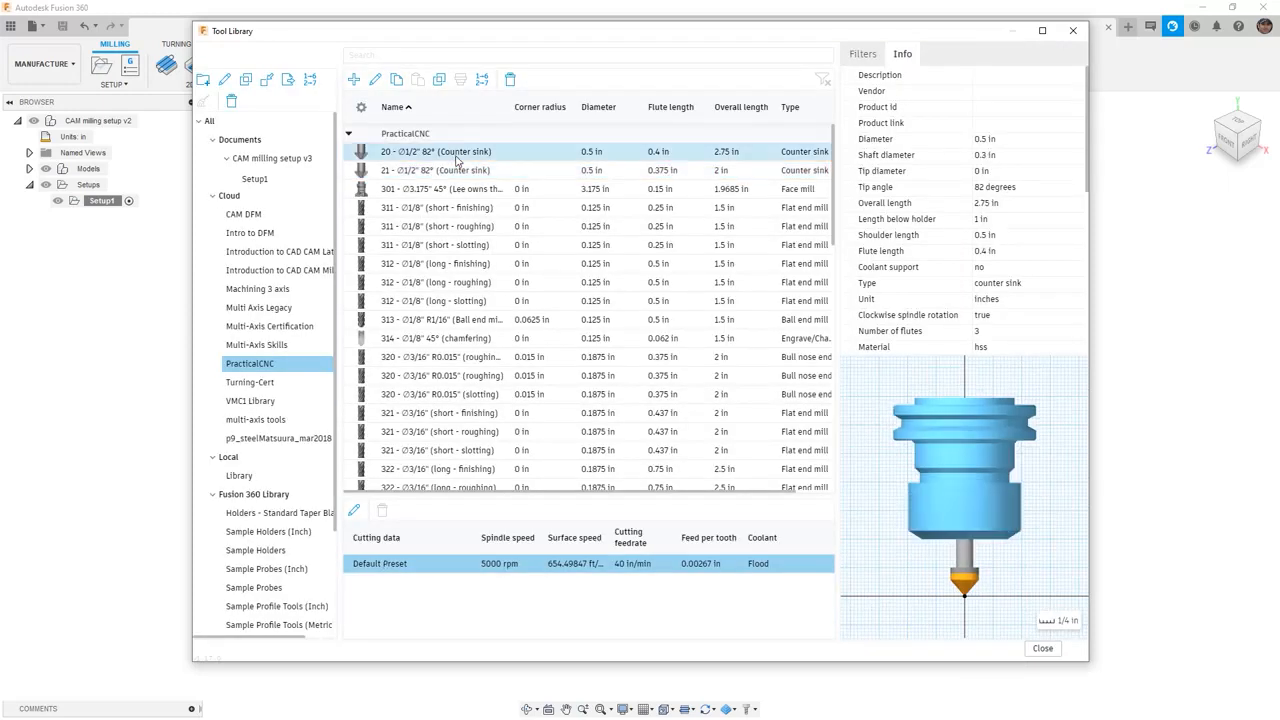
{"action": "left_click", "coordinate": [453, 172]}
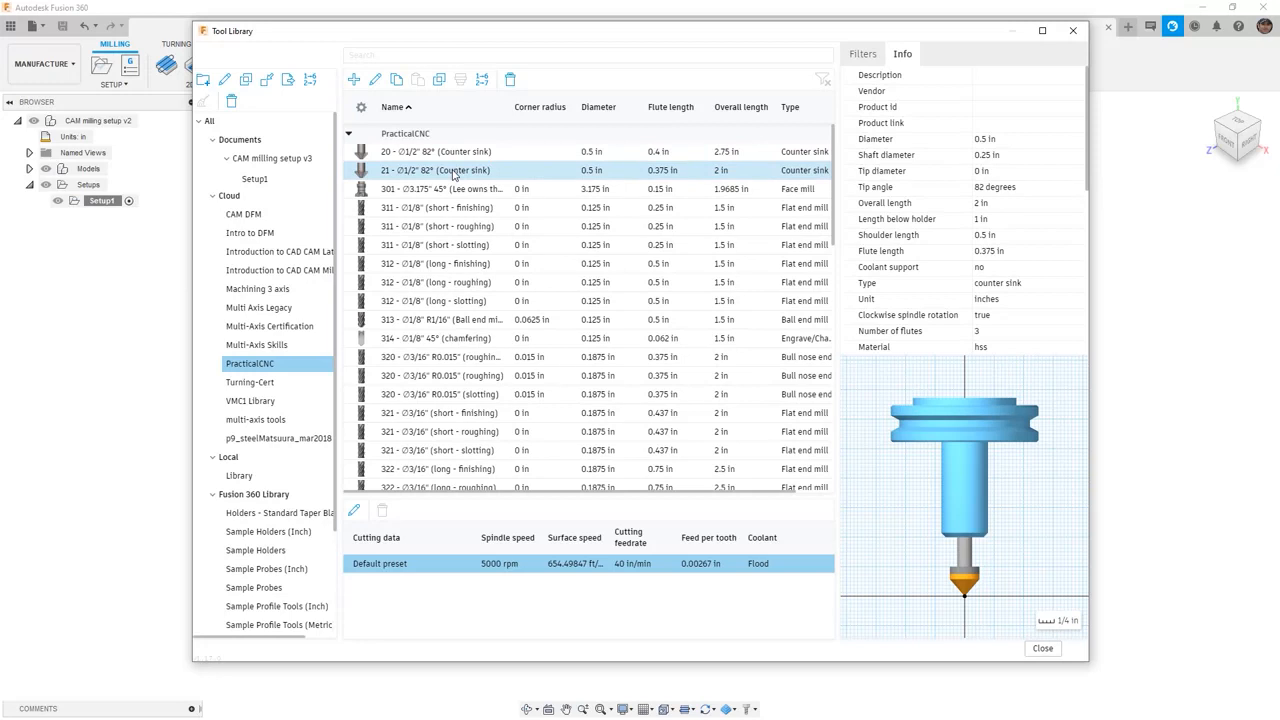
{"action": "left_click", "coordinate": [449, 156]}
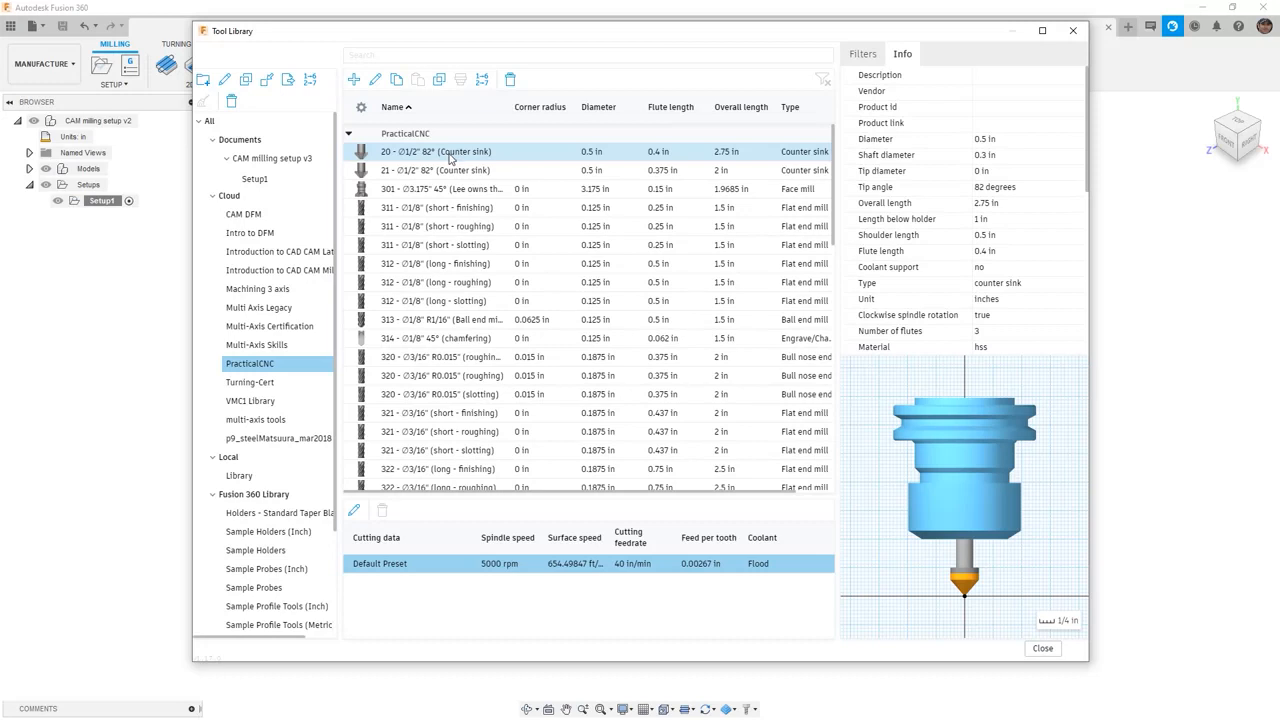
{"action": "left_click", "coordinate": [449, 174]}
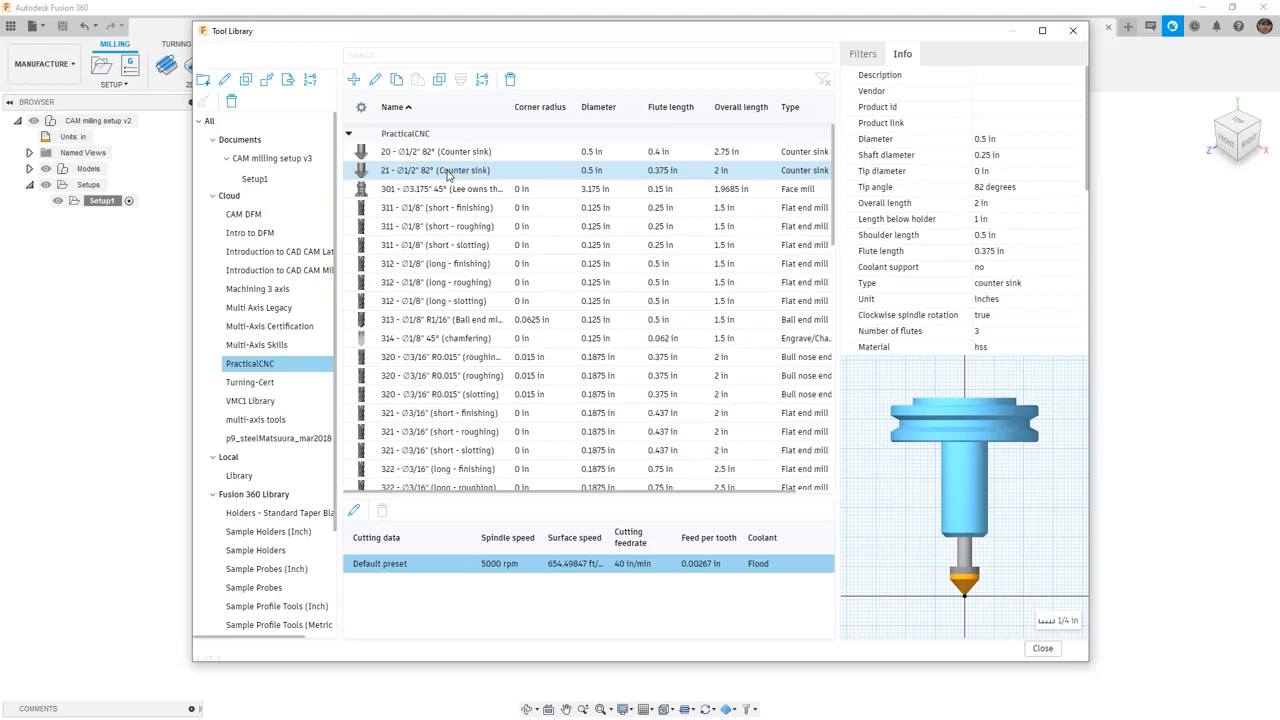
{"action": "left_click", "coordinate": [1043, 649]}
{"action": "middle_click_drag", "start_coordinate": [441, 218], "coordinate": [331, 296], "text": "shift"}
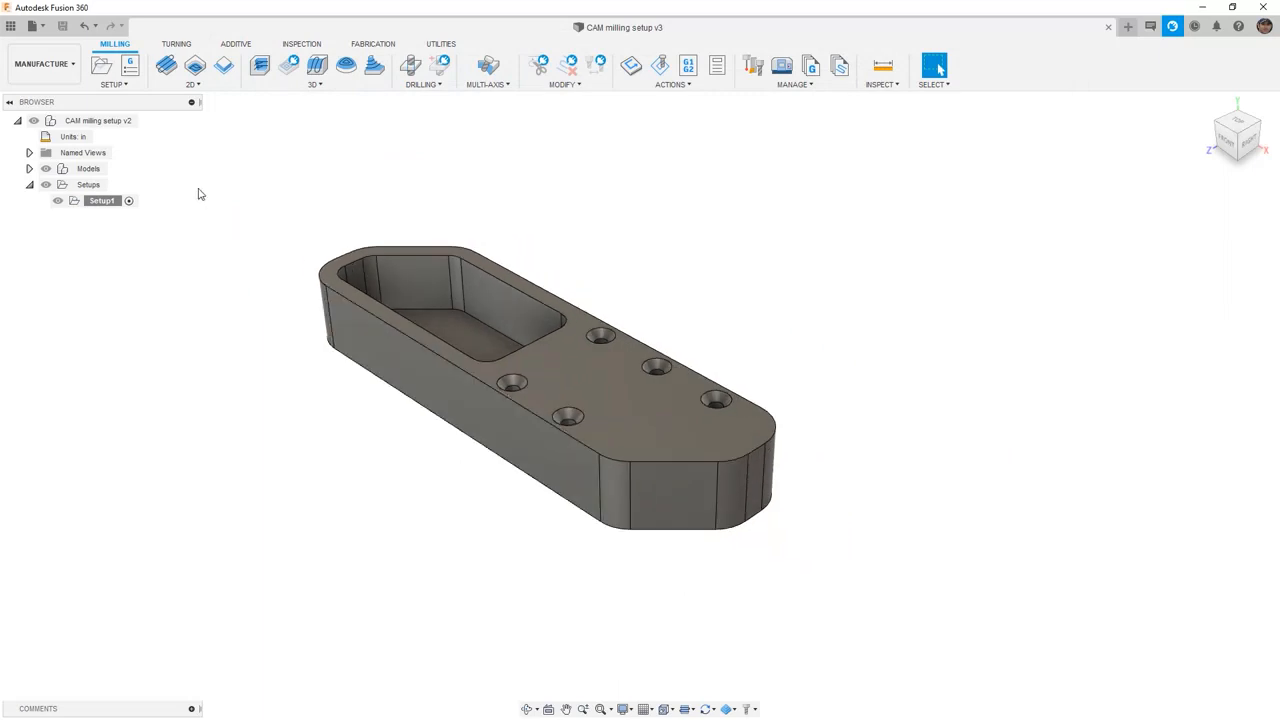